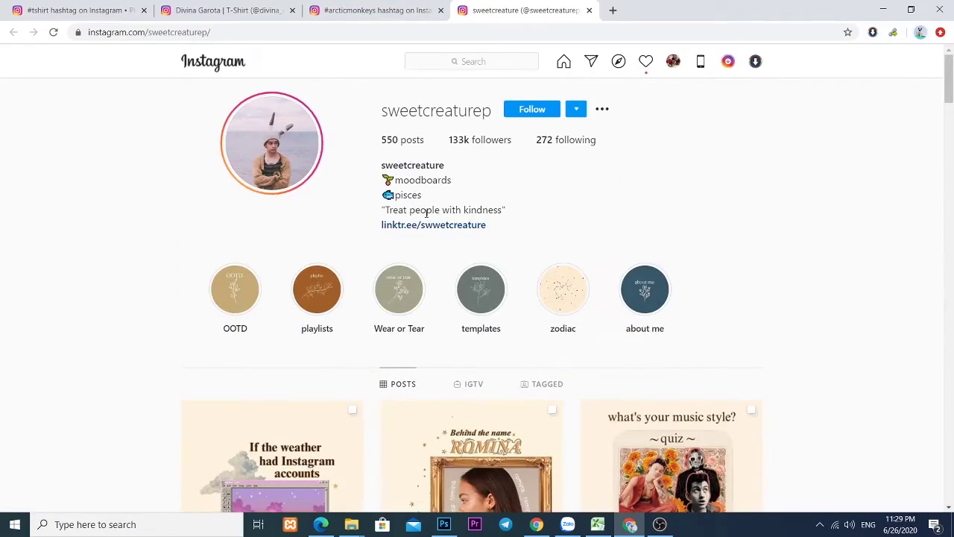
pyautogui.click(340, 7)
pyautogui.click(885, 208)
pyautogui.scroll(-3, 477, 298)
pyautogui.scroll(2, 477, 299)
pyautogui.hotkey('ctrl', 'w')
pyautogui.click(176, 5)
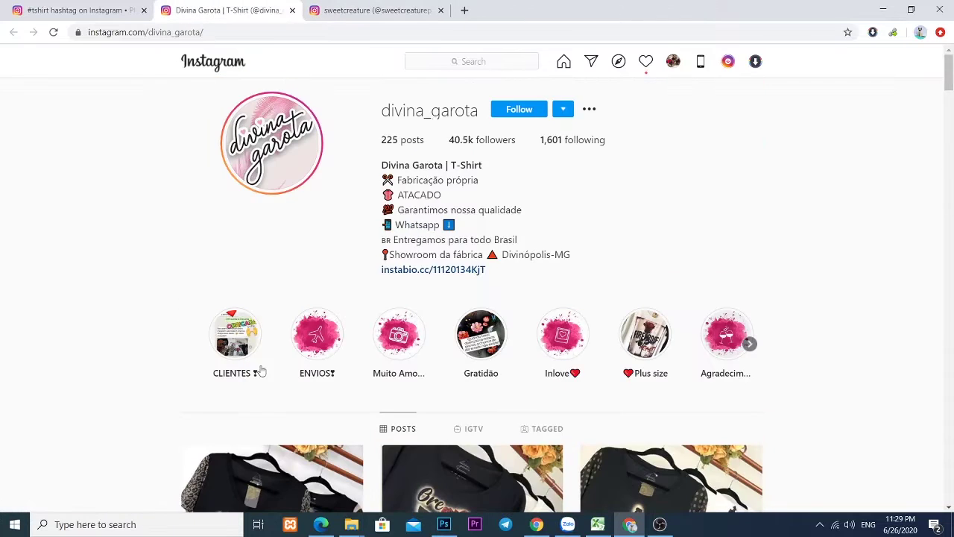
pyautogui.scroll(-3, 278, 396)
pyautogui.scroll(3, 836, 261)
pyautogui.doubleClick(438, 111)
pyautogui.hotkey('ctrl', 'c')
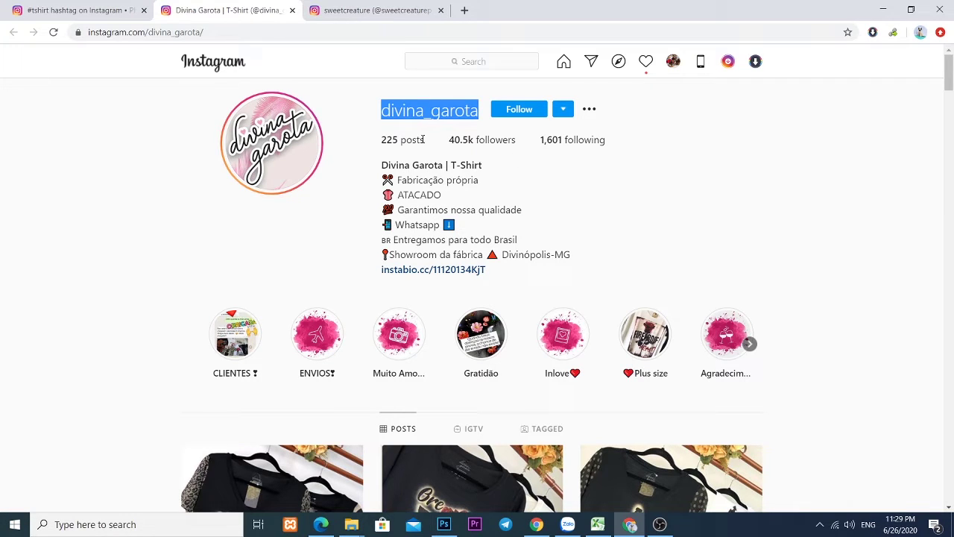
pyautogui.click(536, 524)
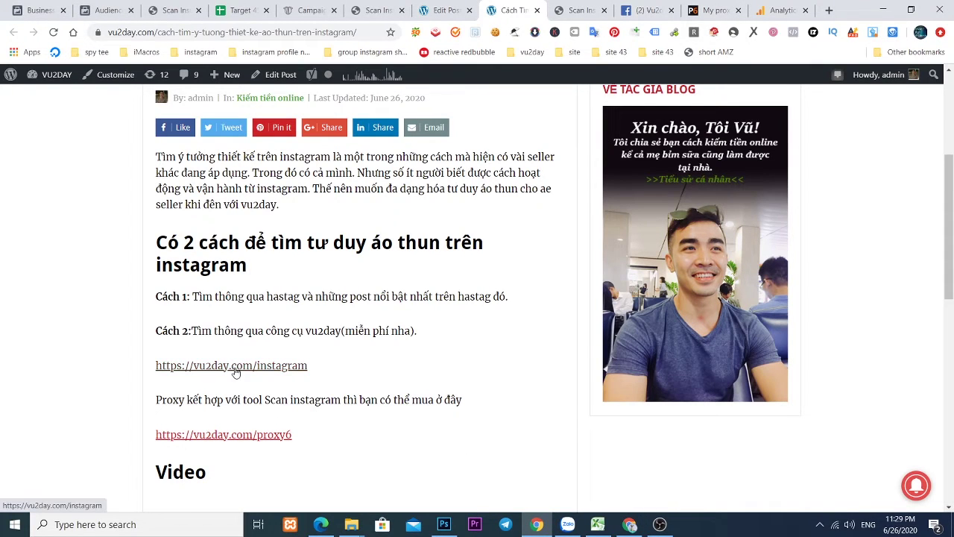
pyautogui.middleClick(297, 367)
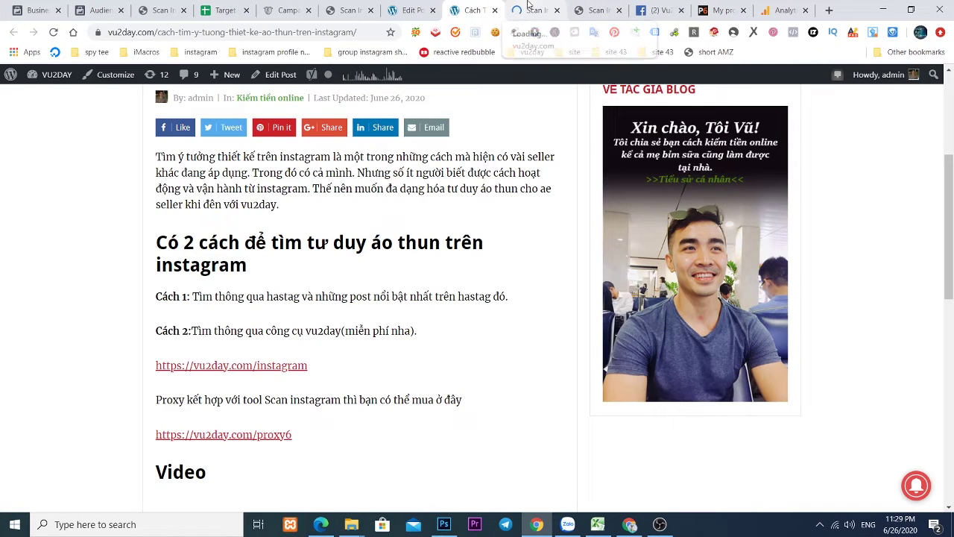
pyautogui.click(528, 9)
pyautogui.click(220, 181)
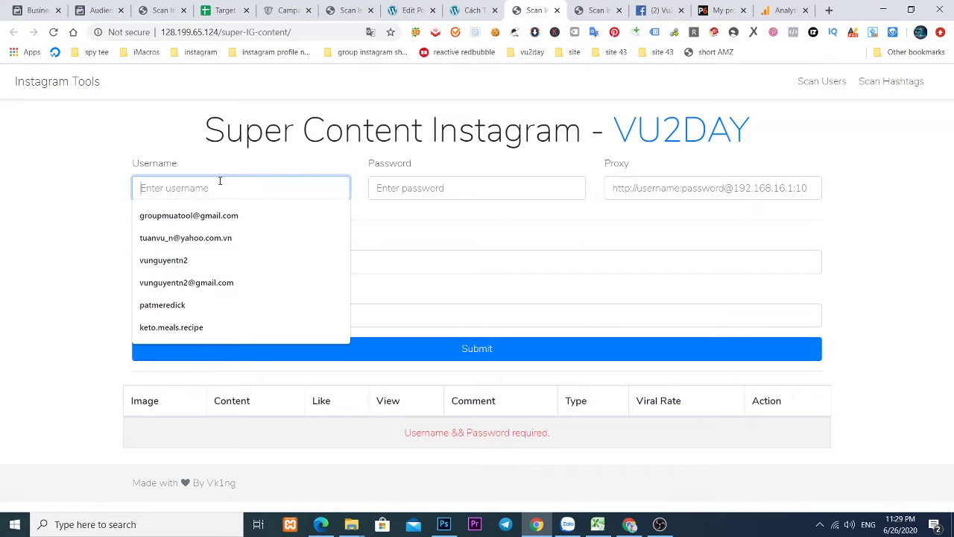
pyautogui.click(428, 188)
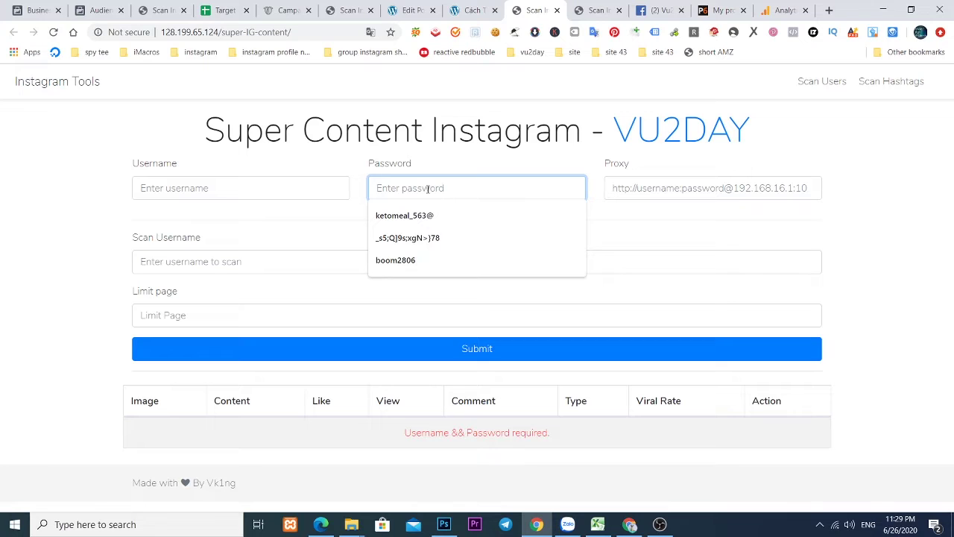
pyautogui.click(692, 193)
pyautogui.click(857, 147)
pyautogui.click(172, 257)
pyautogui.hotkey('ctrl', 'v')
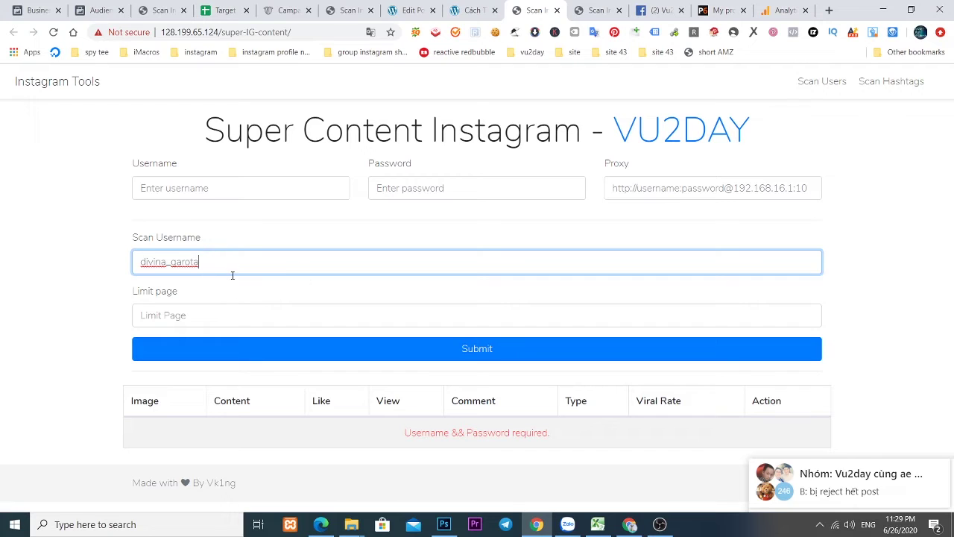
pyautogui.click(180, 319)
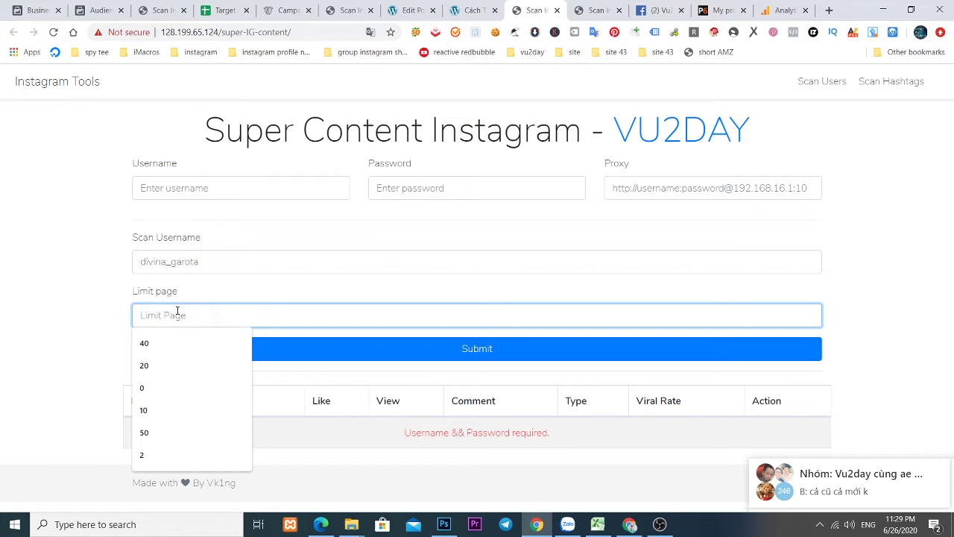
pyautogui.click(74, 331)
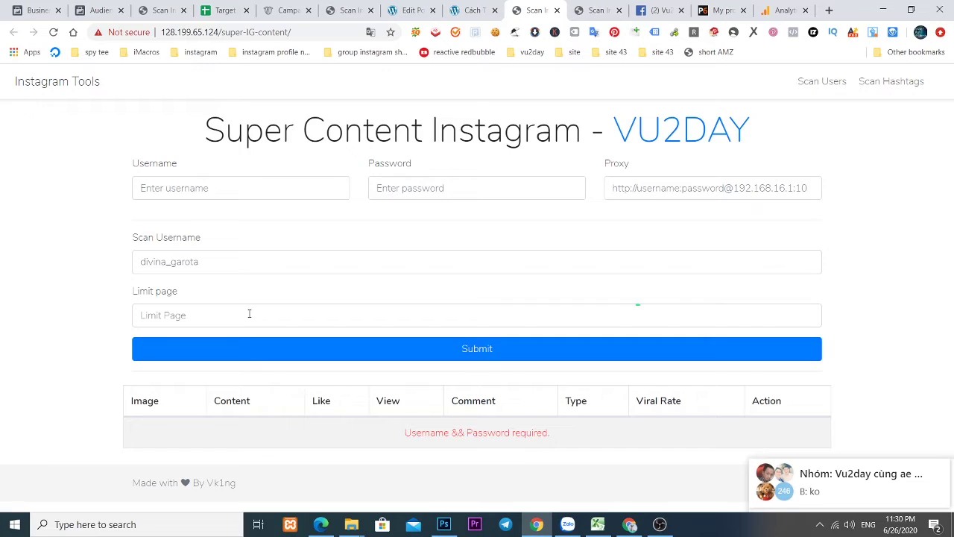
# Return to the divina_garota Instagram profile and examine its post grid and the number of posts in the header
pyautogui.click(630, 524)
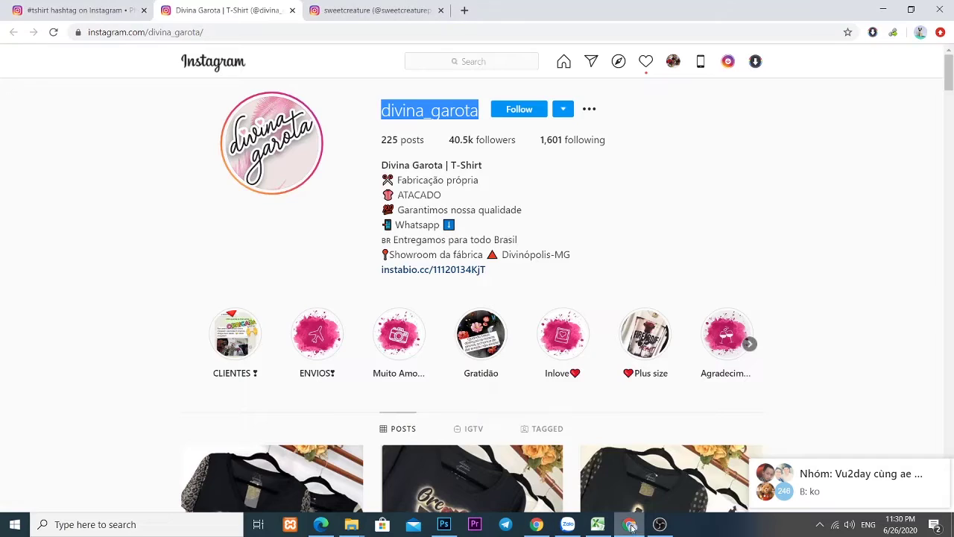
pyautogui.scroll(-4, 824, 338)
pyautogui.scroll(-20, 826, 335)
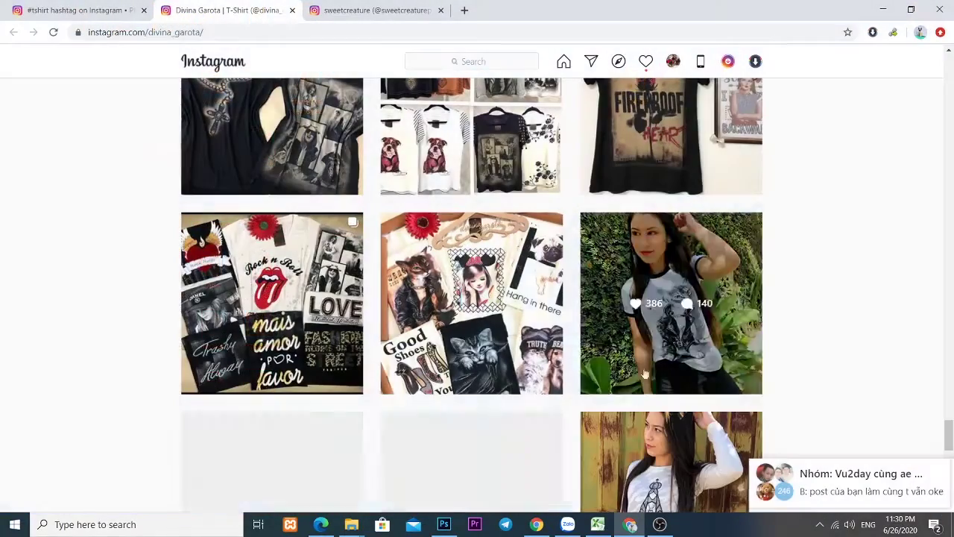
pyautogui.scroll(-8, 821, 276)
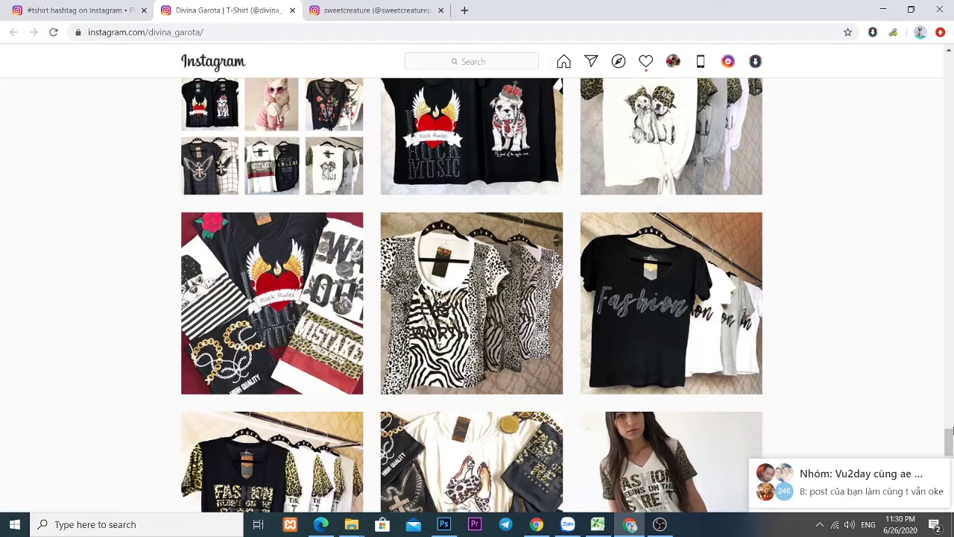
pyautogui.moveTo(949, 440); pyautogui.dragTo(941, 211)
pyautogui.scroll(10, 939, 201)
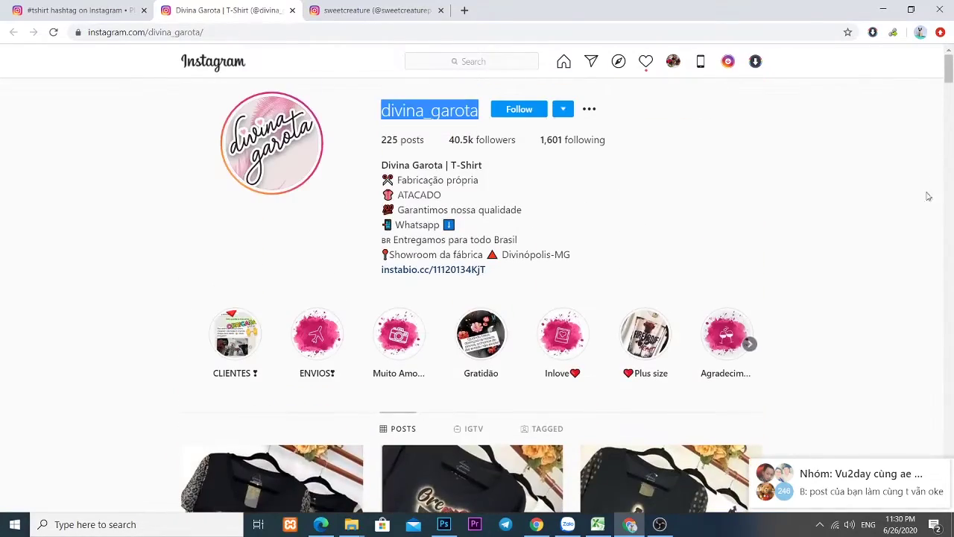
pyautogui.moveTo(393, 141); pyautogui.dragTo(376, 147)
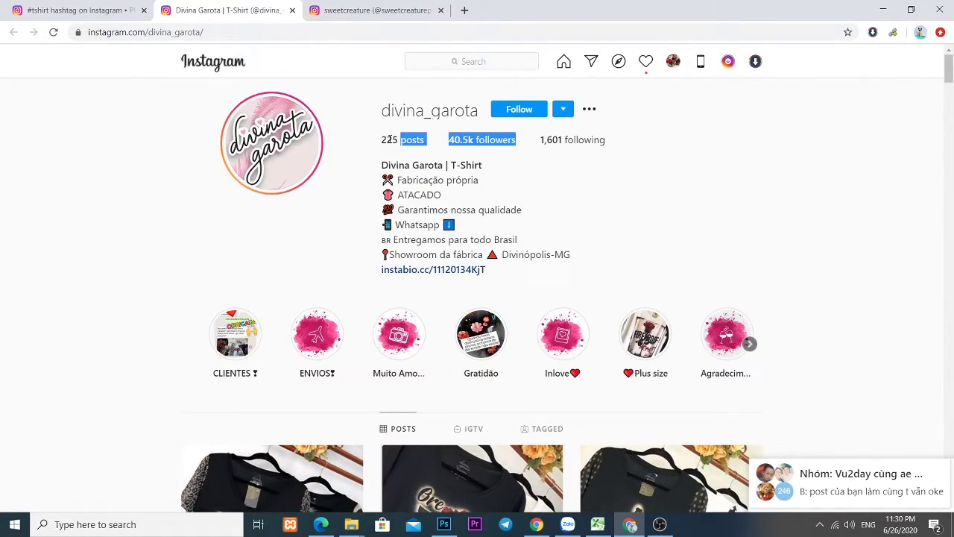
pyautogui.click(391, 139)
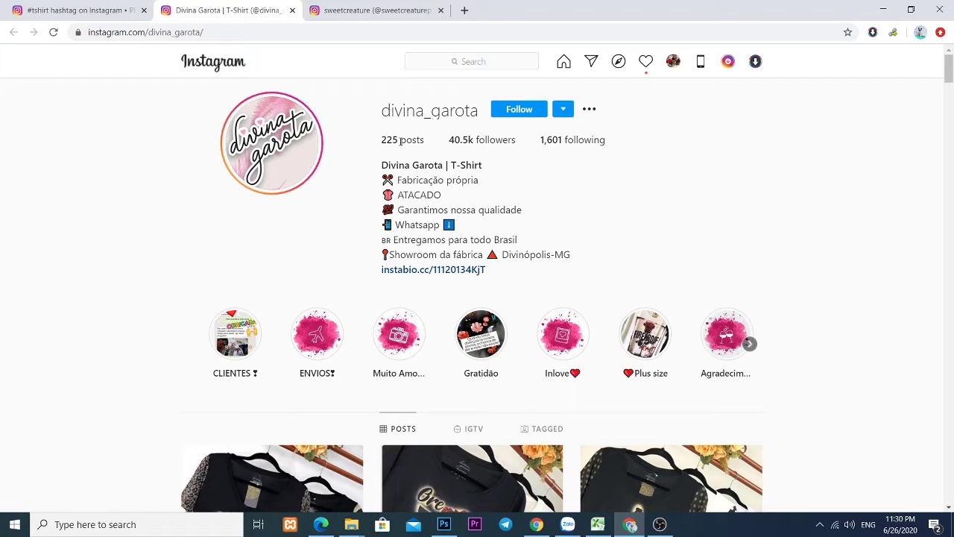
pyautogui.doubleClick(403, 139)
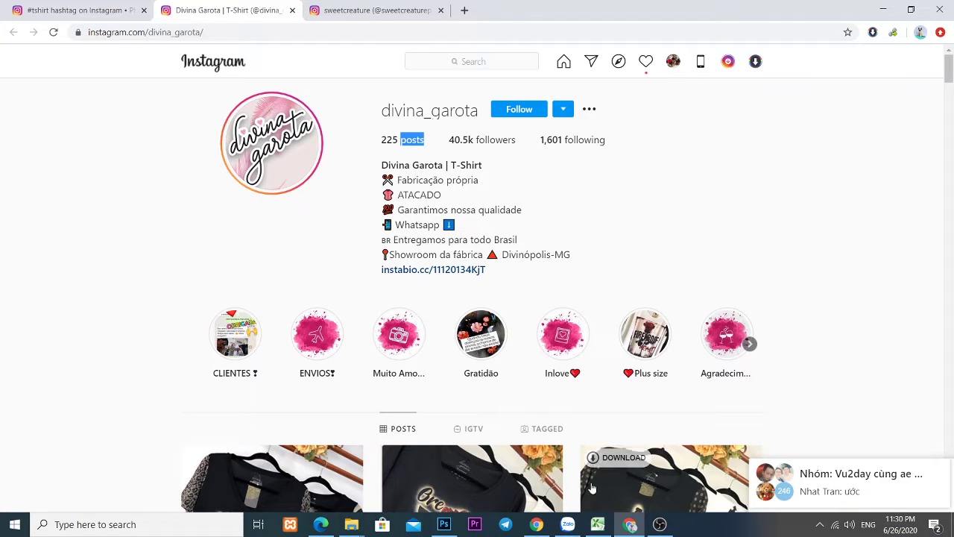
# Go back to the scan tool page with the already filled-in login and enter the saved proxy address with its credentials
pyautogui.click(537, 525)
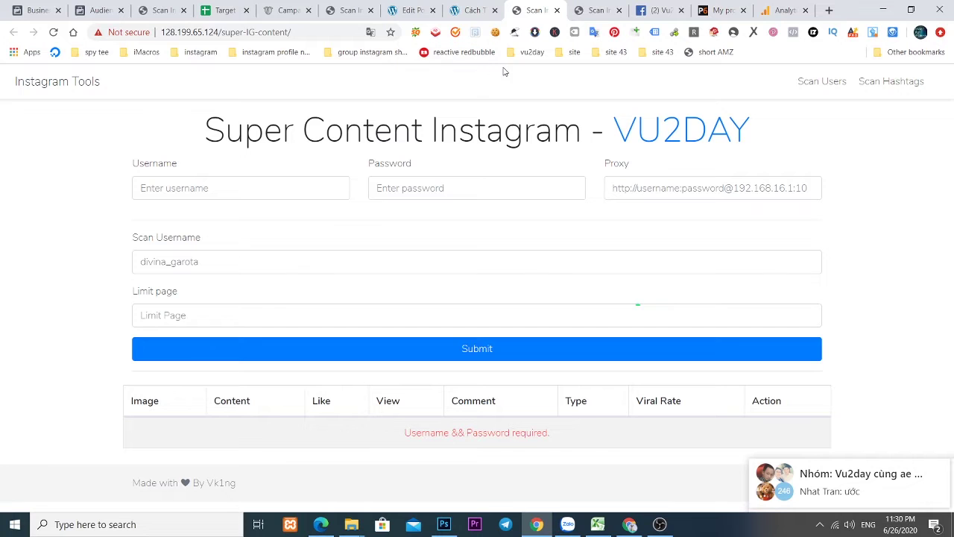
pyautogui.click(357, 8)
pyautogui.scroll(3, 430, 145)
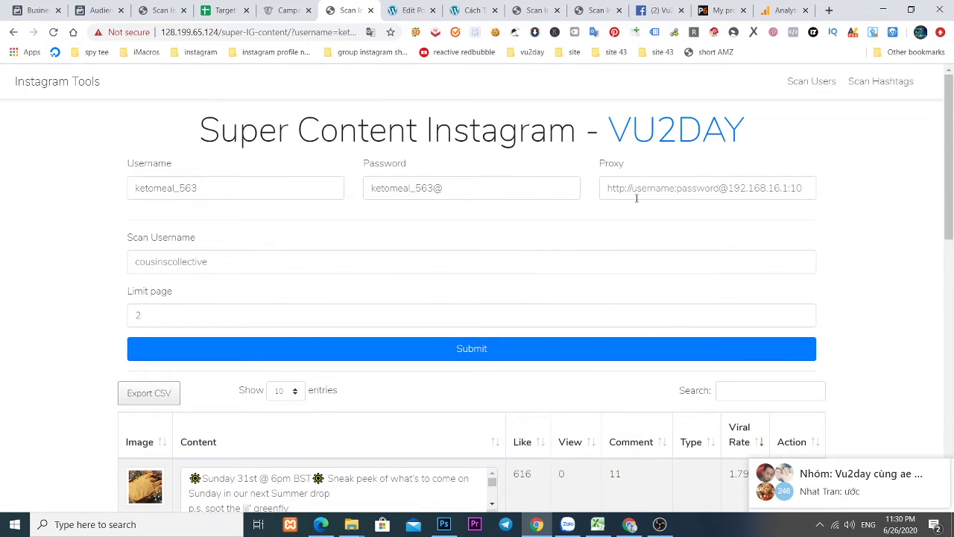
pyautogui.click(628, 188)
pyautogui.click(633, 210)
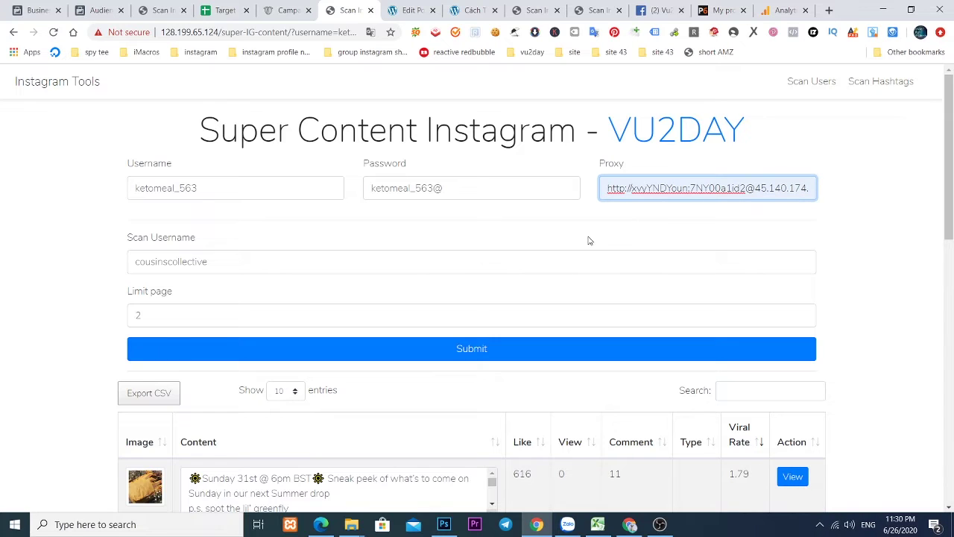
pyautogui.moveTo(210, 261); pyautogui.dragTo(104, 262)
pyautogui.write('divina_garota')
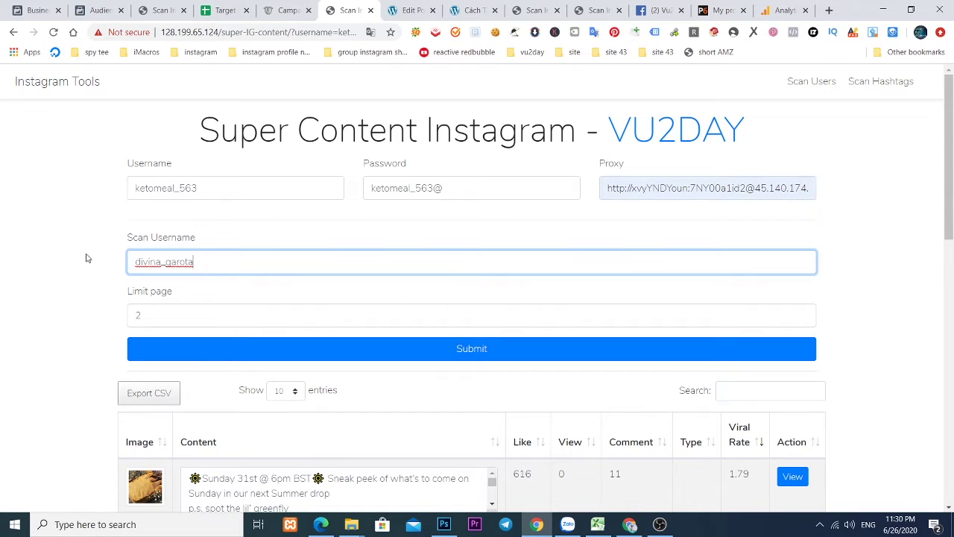
pyautogui.click(457, 346)
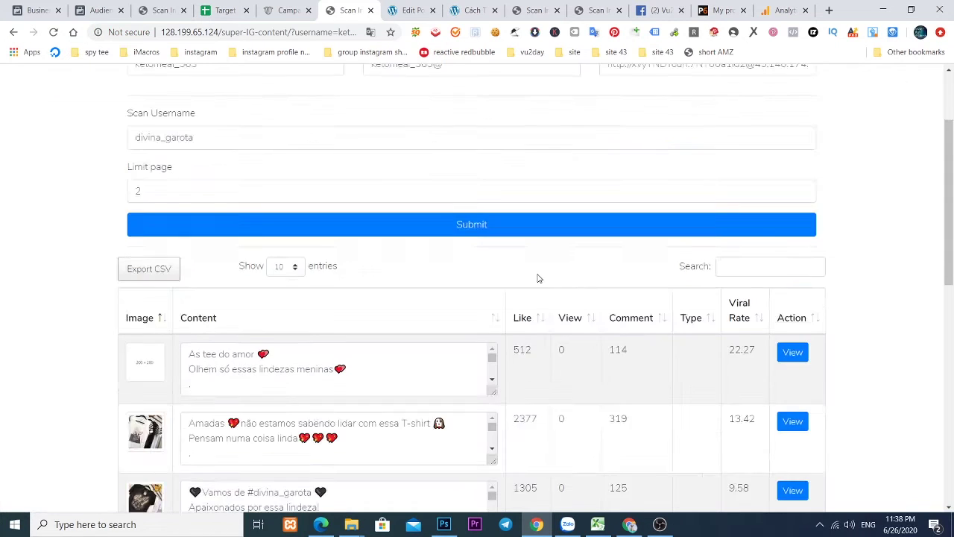
# Sort the scanned posts by likes in descending order
pyautogui.scroll(2, 539, 283)
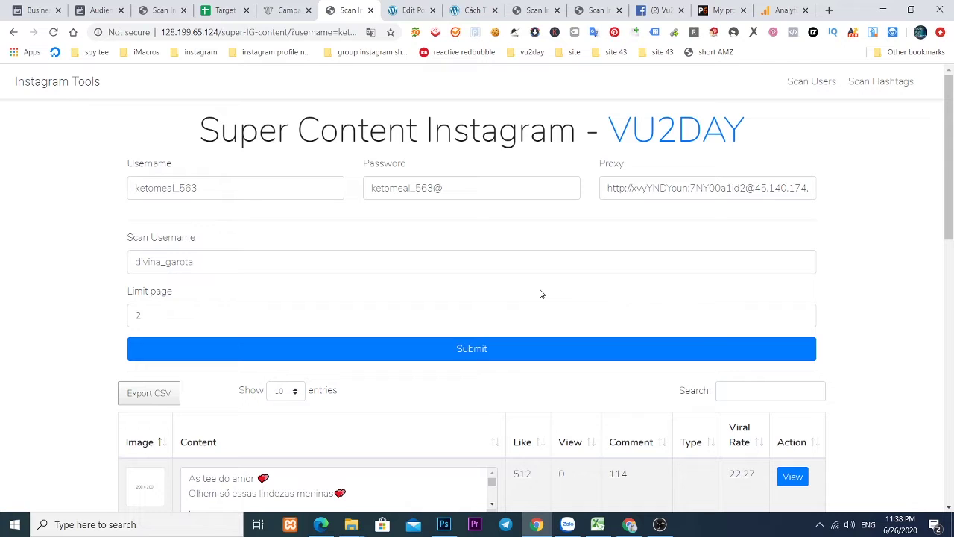
pyautogui.scroll(-3, 561, 335)
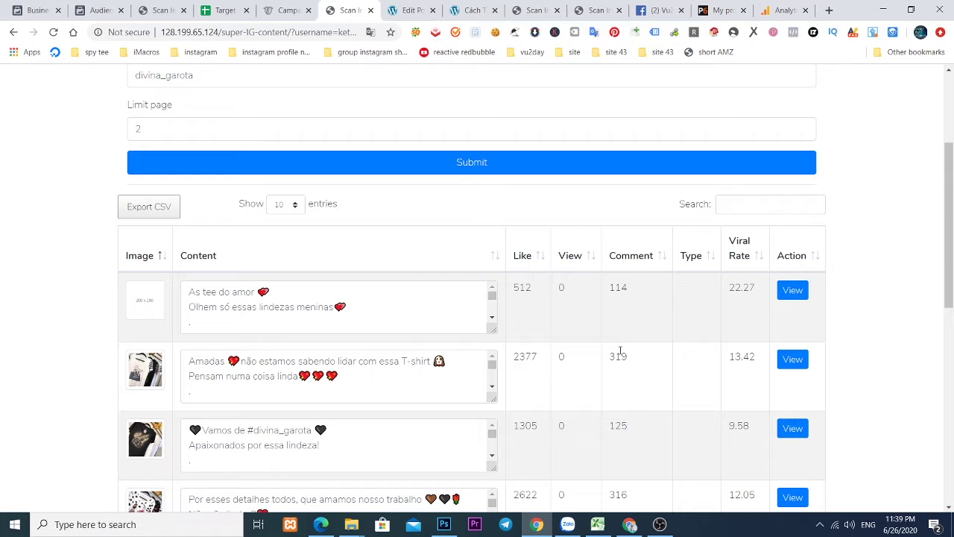
pyautogui.scroll(-2, 616, 394)
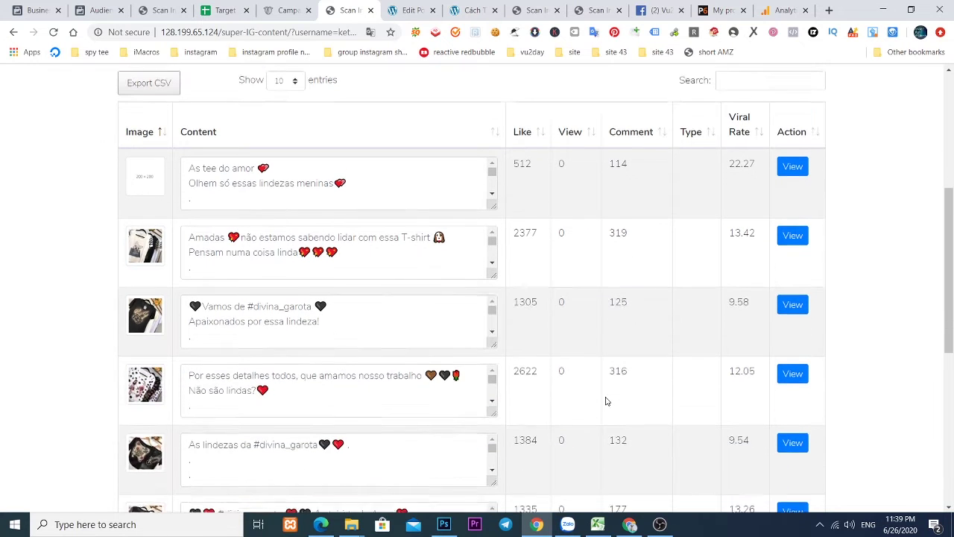
pyautogui.scroll(2, 589, 313)
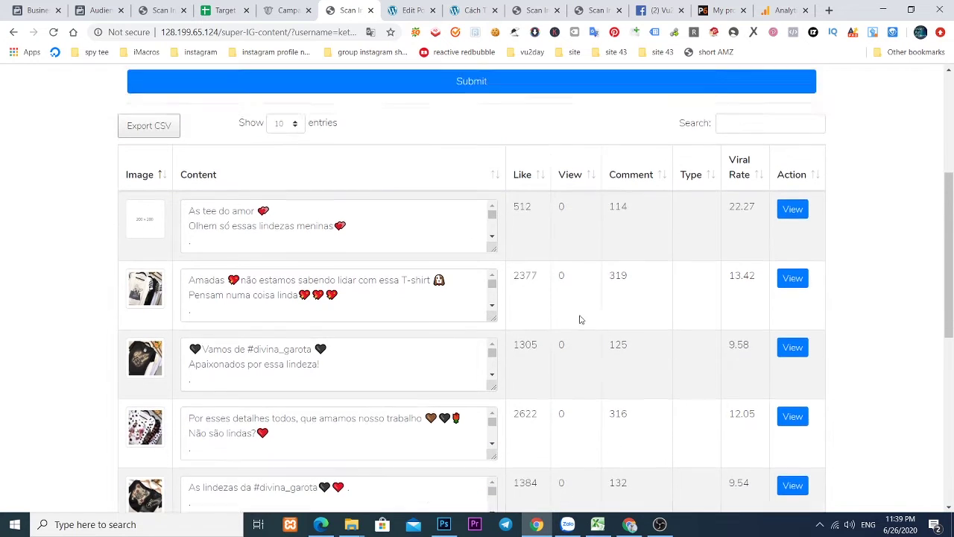
pyautogui.click(519, 263)
pyautogui.click(519, 262)
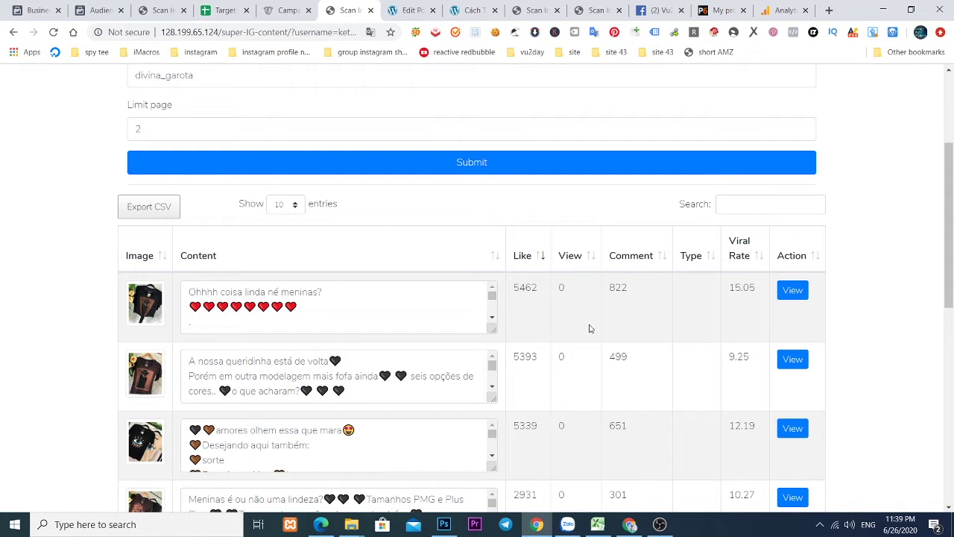
# Sort the scanned posts by comments in descending order, and switch back to sorting by most likes
pyautogui.click(639, 260)
pyautogui.click(639, 258)
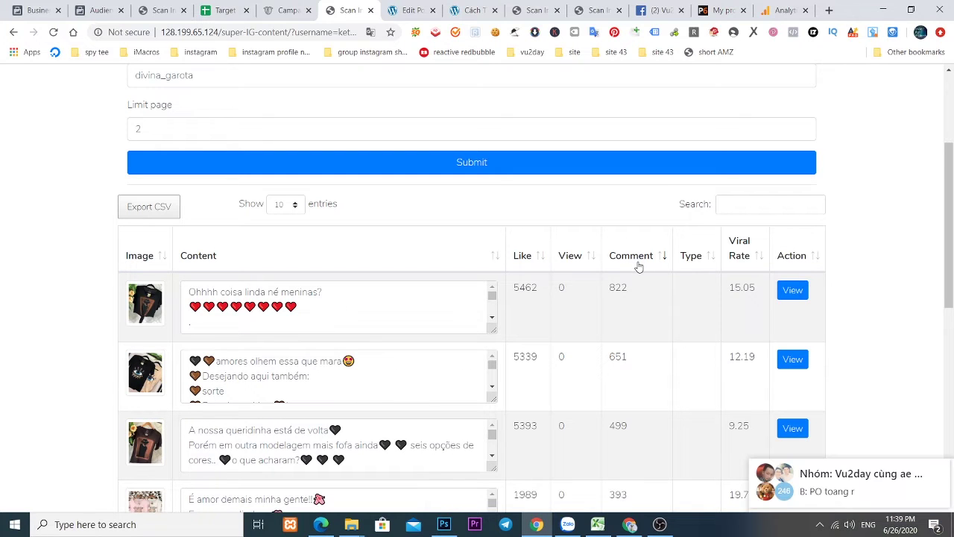
pyautogui.doubleClick(525, 255)
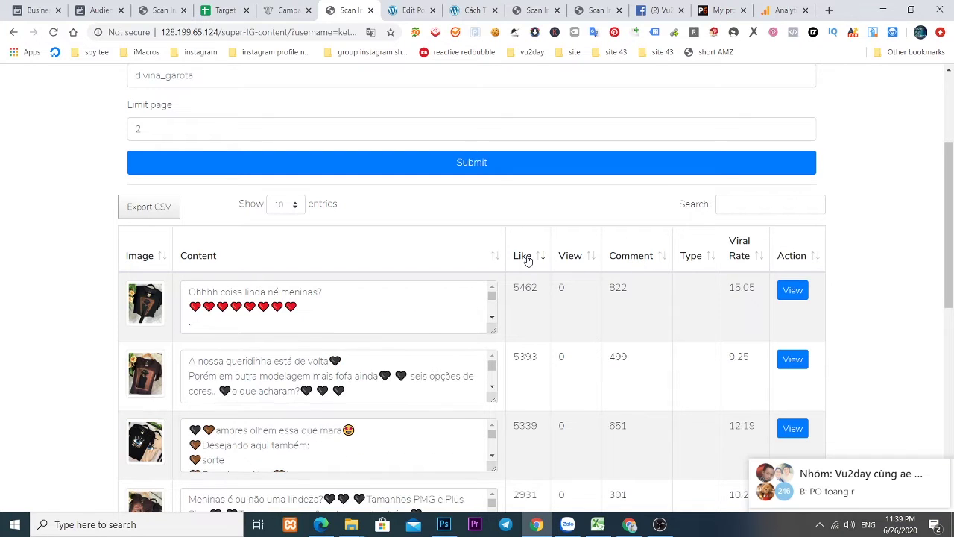
# View the most-liked post on Instagram and close its page again
pyautogui.click(792, 290)
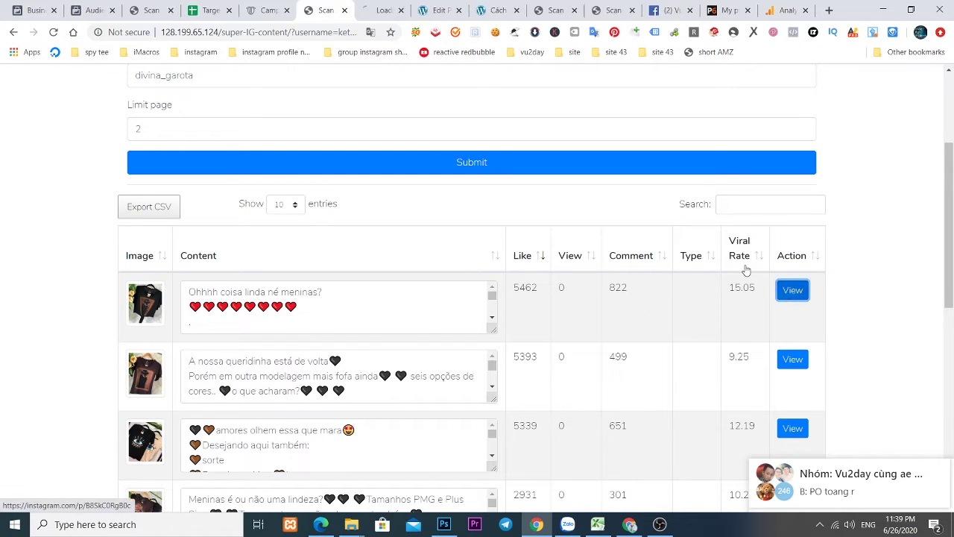
pyautogui.click(391, 7)
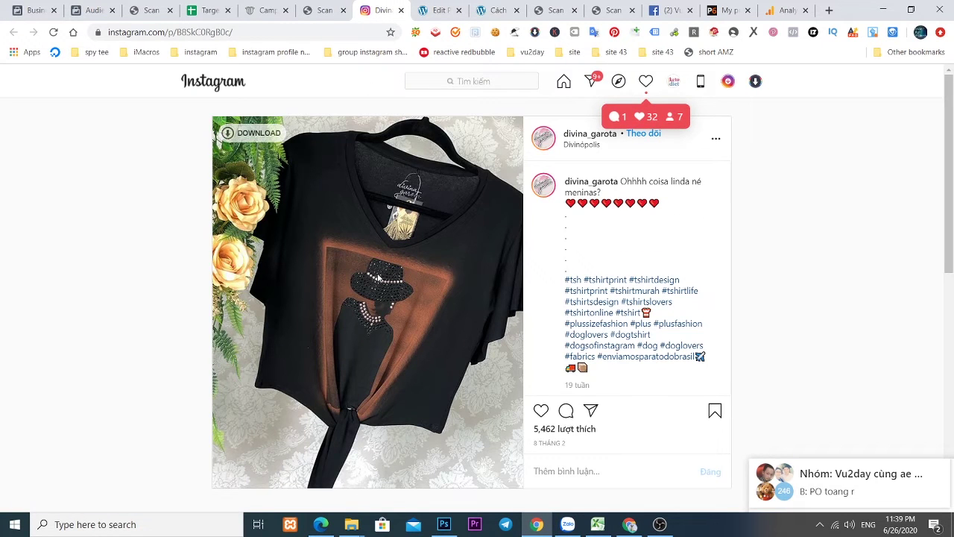
pyautogui.hotkey('ctrl', 'w')
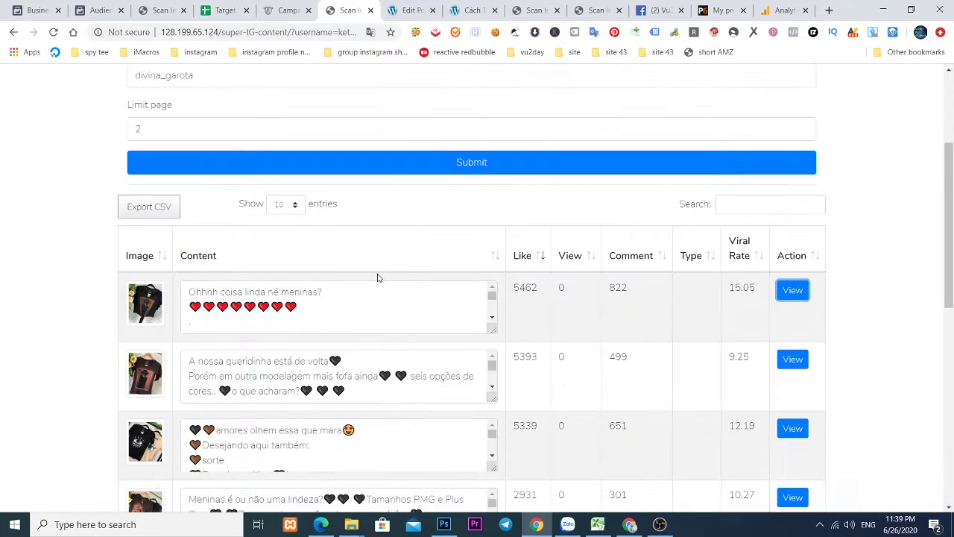
# Look through the first page of scanned posts and open page 2 of the results
pyautogui.scroll(-3, 507, 343)
pyautogui.scroll(-3, 511, 345)
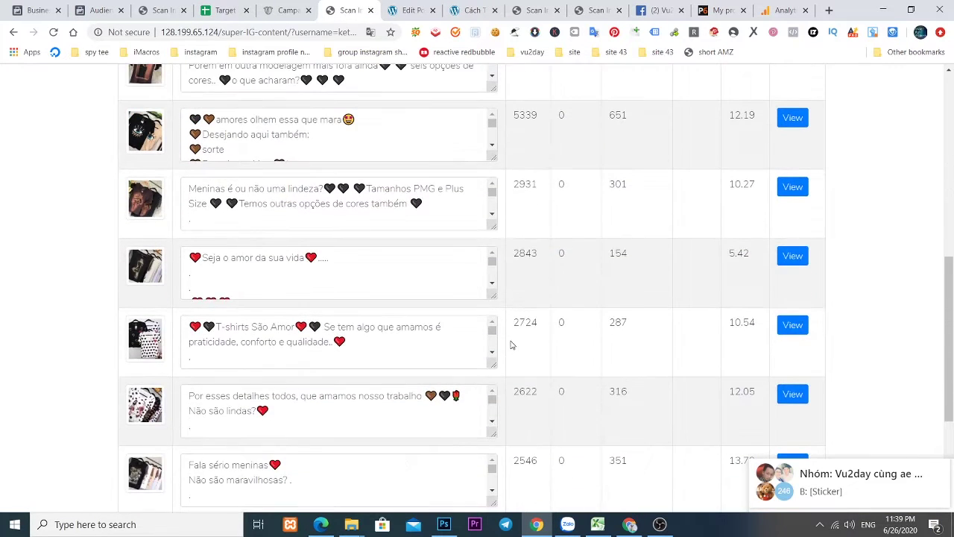
pyautogui.scroll(6, 511, 344)
pyautogui.scroll(3, 510, 343)
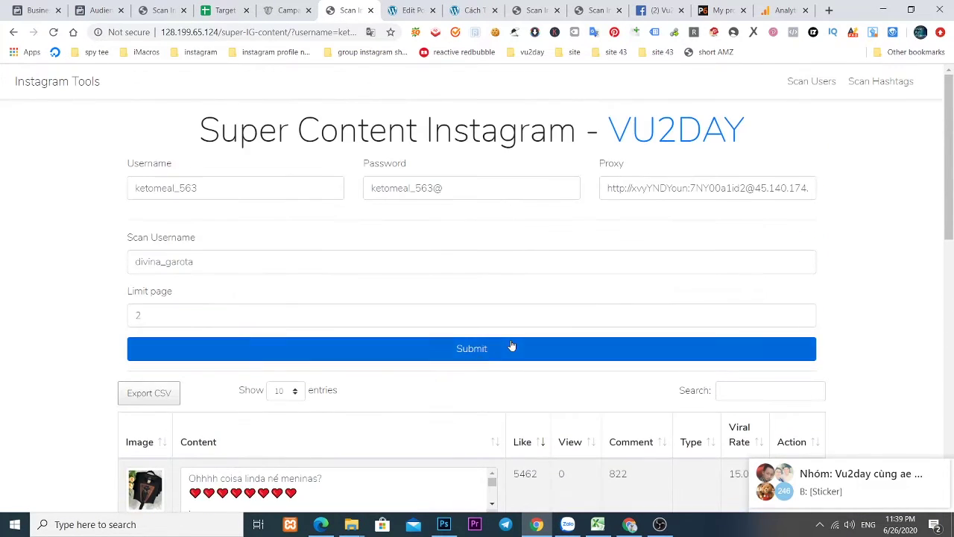
pyautogui.scroll(-9, 518, 303)
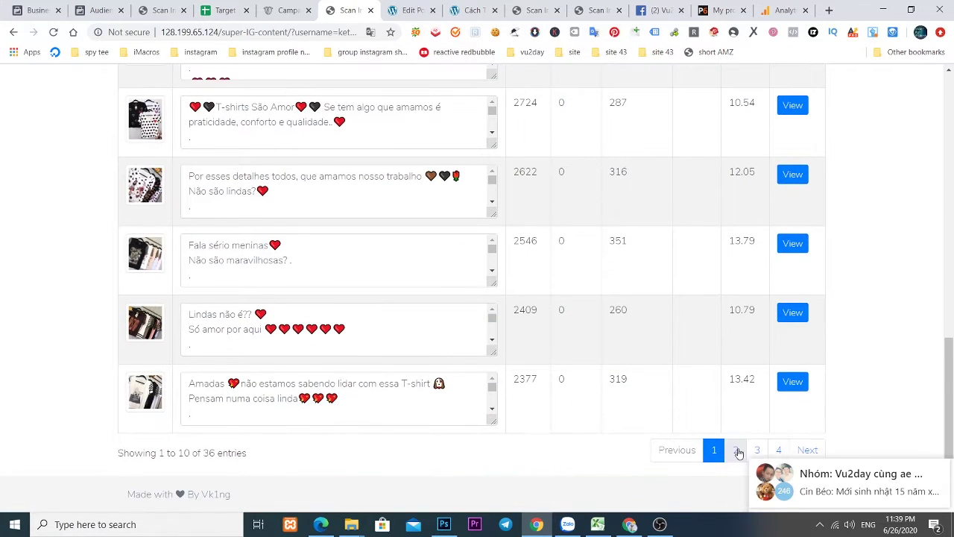
pyautogui.click(733, 452)
pyautogui.scroll(1, 599, 360)
pyautogui.scroll(5, 598, 360)
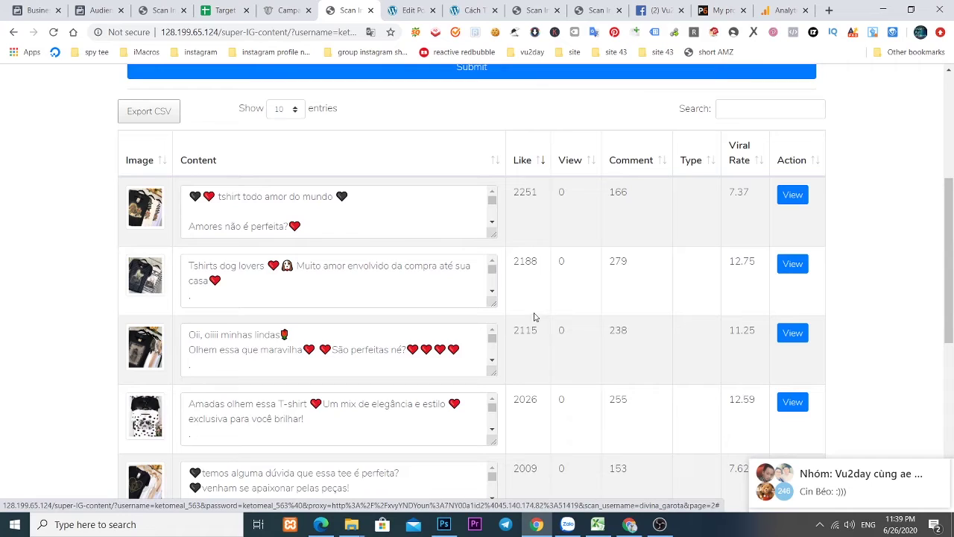
# Look through page 2 of the scanned posts and return to page 1 of the results
pyautogui.scroll(-2, 537, 313)
pyautogui.scroll(-4, 540, 312)
pyautogui.scroll(4, 576, 346)
pyautogui.scroll(-4, 579, 356)
pyautogui.click(714, 450)
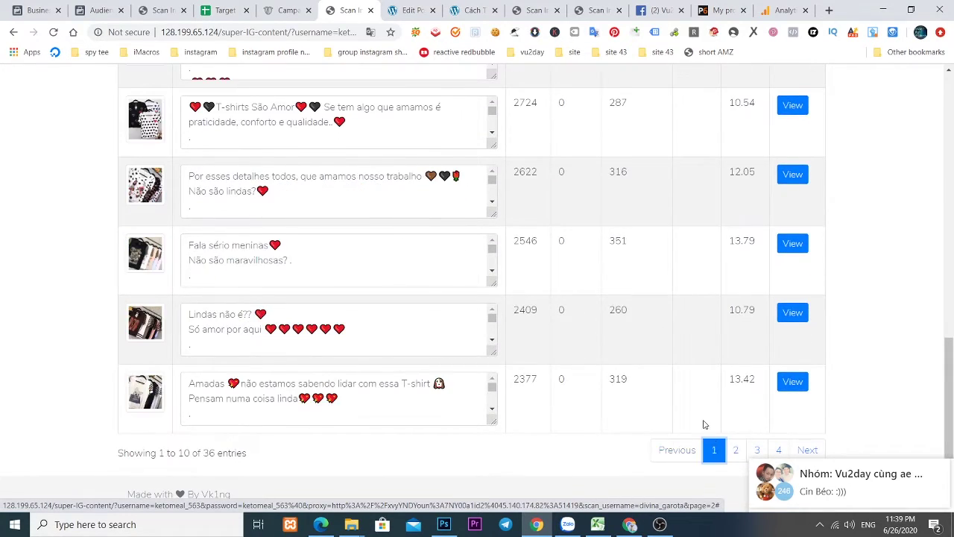
pyautogui.scroll(8, 701, 420)
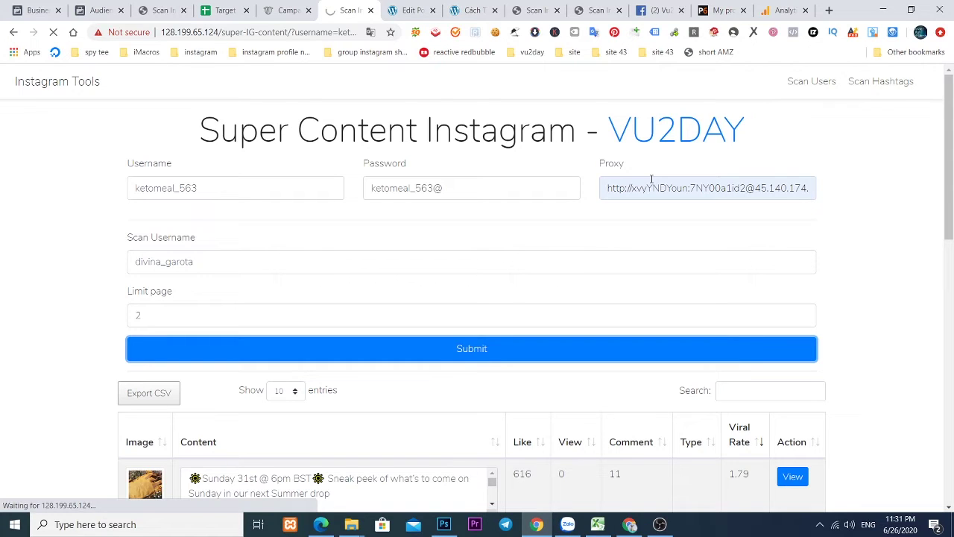
# Follow the proxy6 link in the vu2day article, check the scan form's Proxy field, and return to the PROXY6.NET proxy list
pyautogui.click(474, 10)
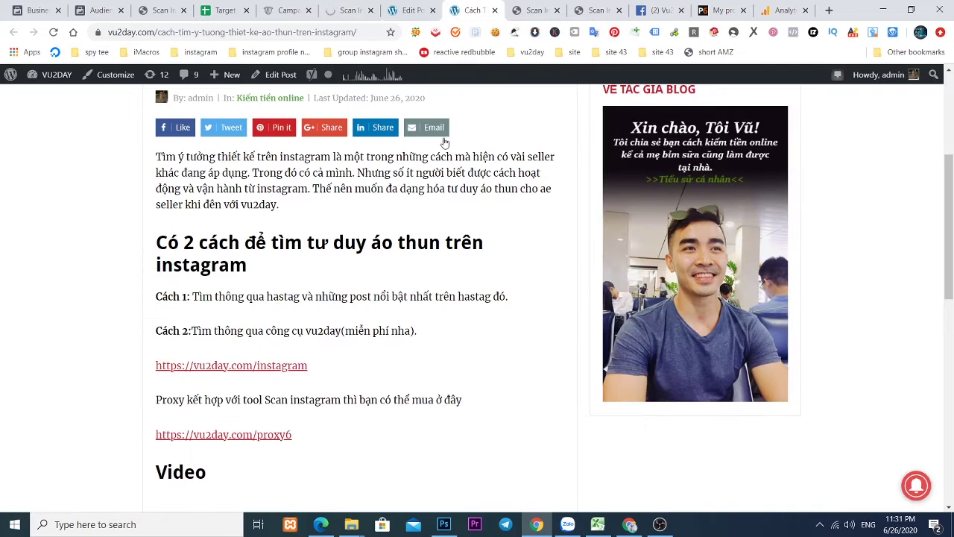
pyautogui.click(228, 438)
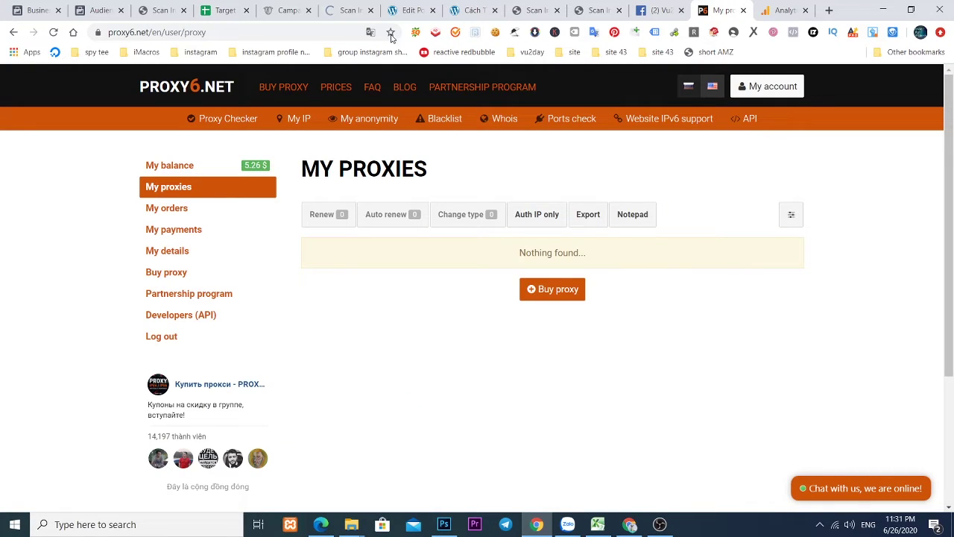
pyautogui.click(352, 8)
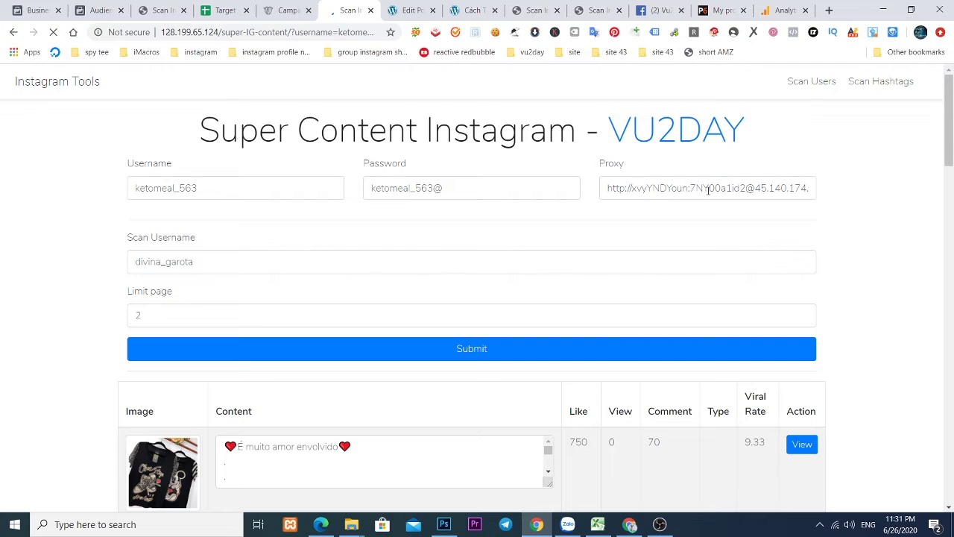
pyautogui.click(722, 11)
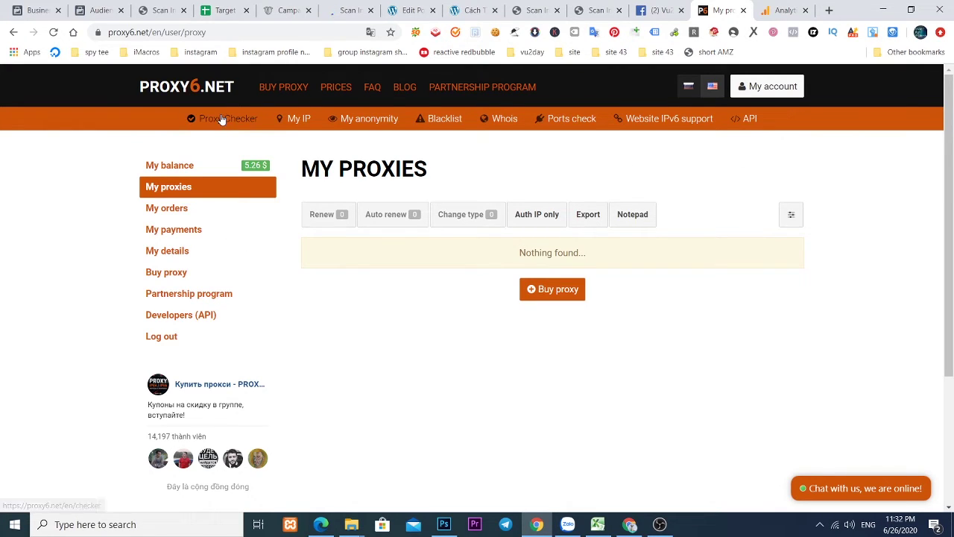
# Open the PROXY6.NET account's balance page and examine its payment methods and top-up amount
pyautogui.click(784, 90)
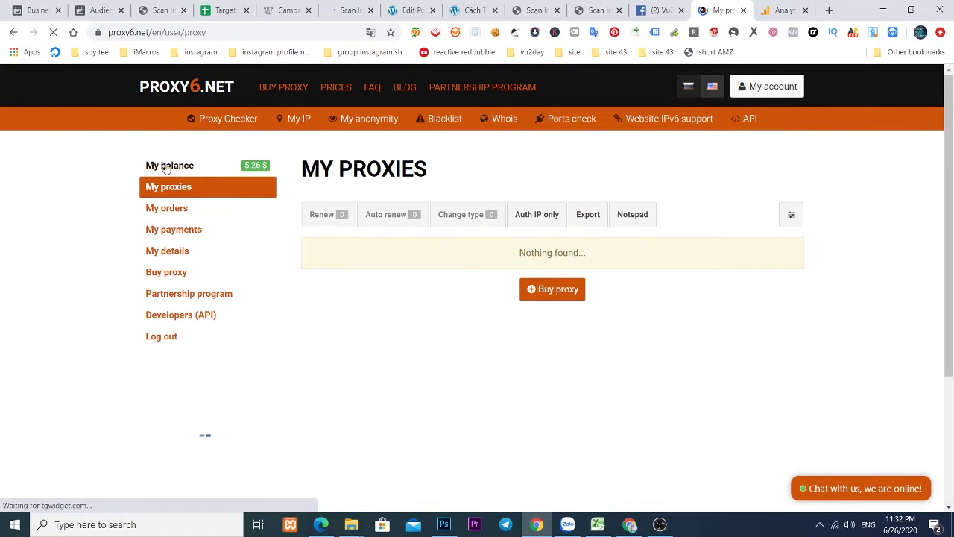
pyautogui.click(206, 167)
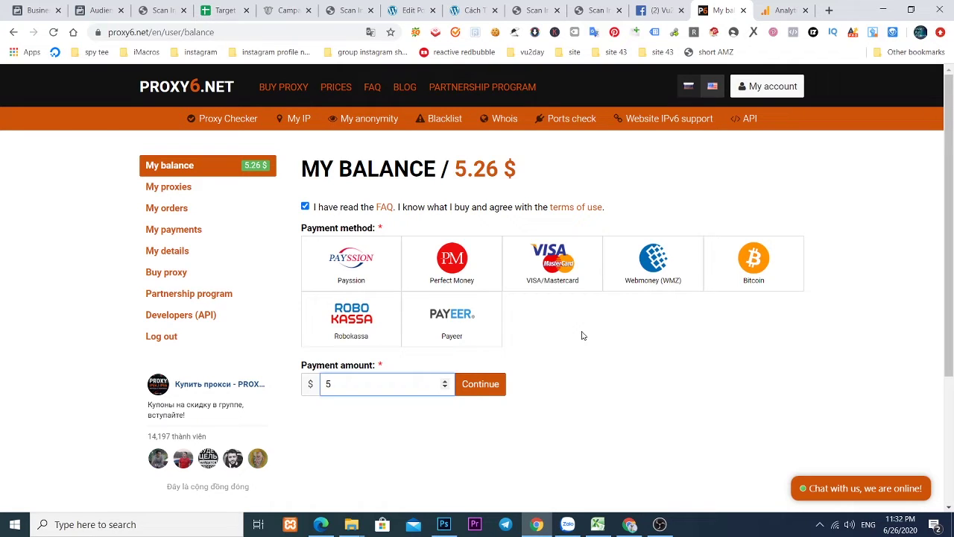
pyautogui.doubleClick(379, 386)
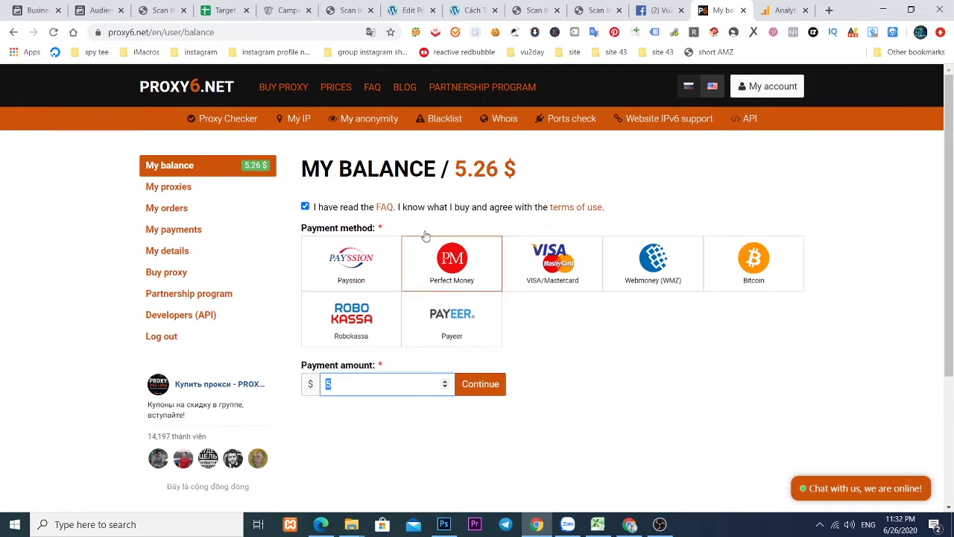
pyautogui.click(393, 172)
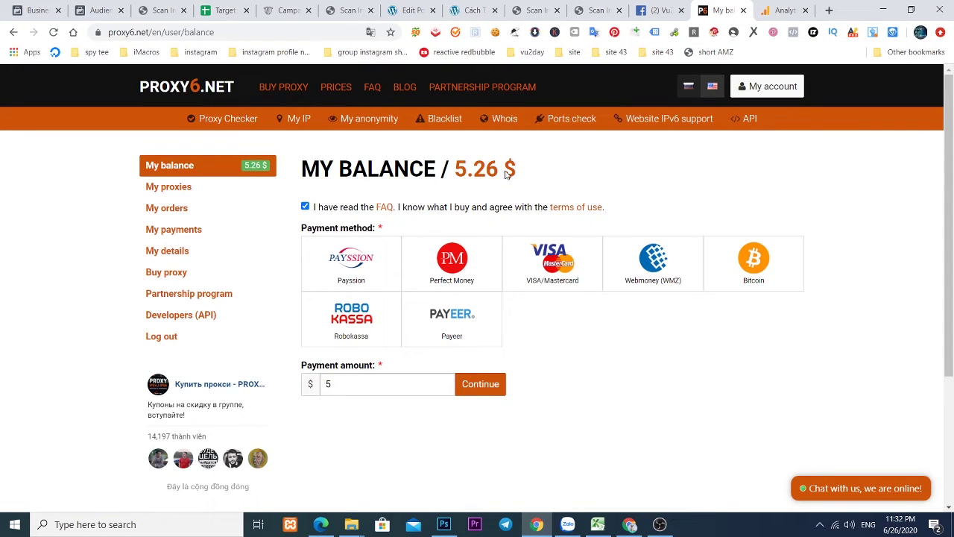
# Buy one United States IPv4 proxy for 1 month with the HTTP(s) type
pyautogui.click(285, 90)
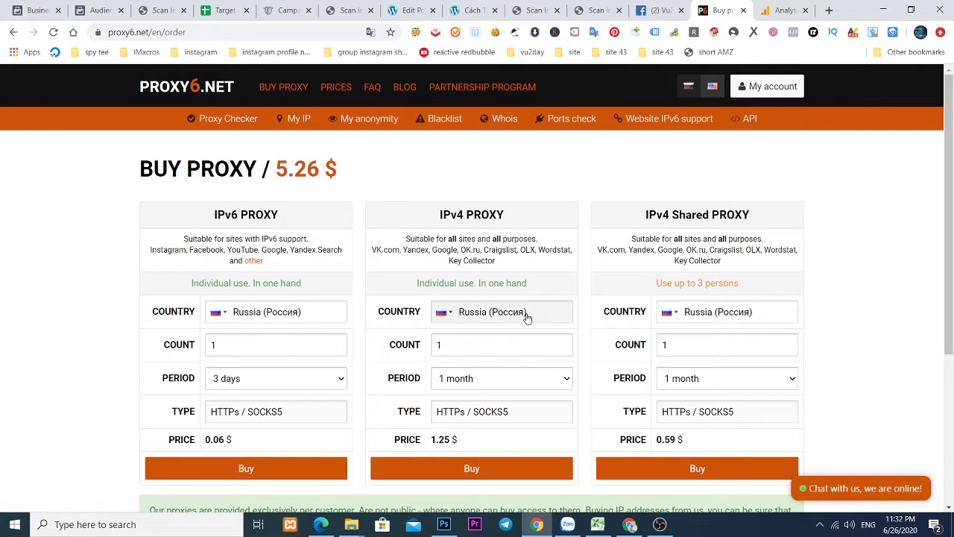
pyautogui.click(527, 317)
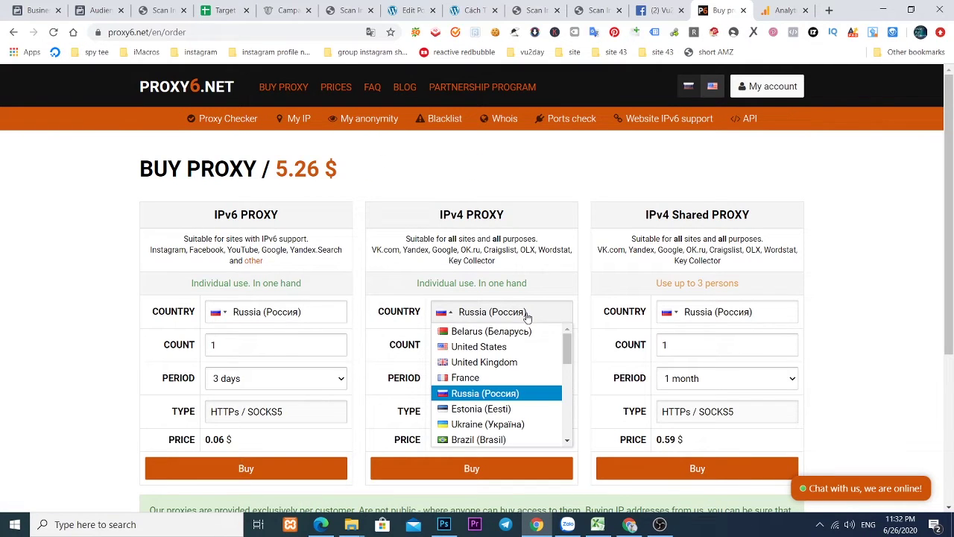
pyautogui.click(500, 346)
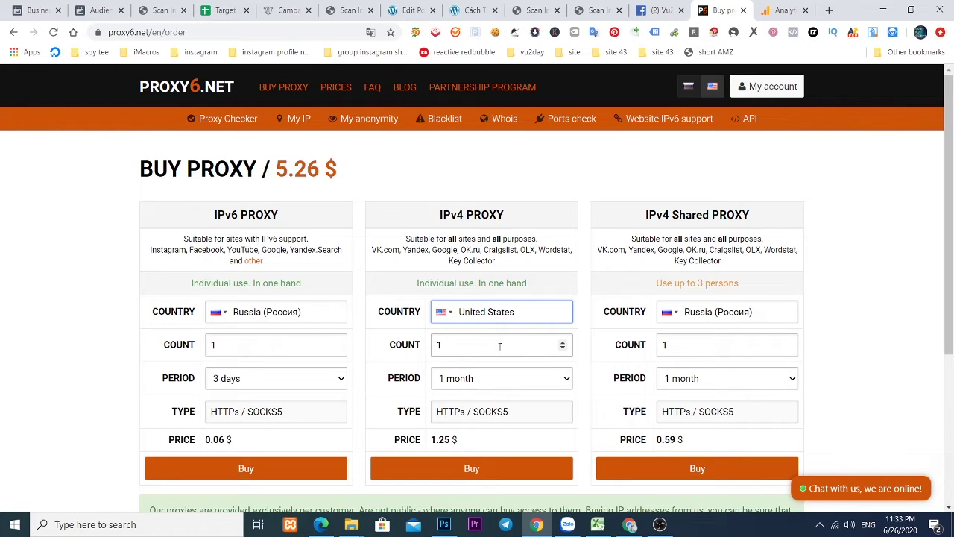
pyautogui.scroll(-1, 500, 350)
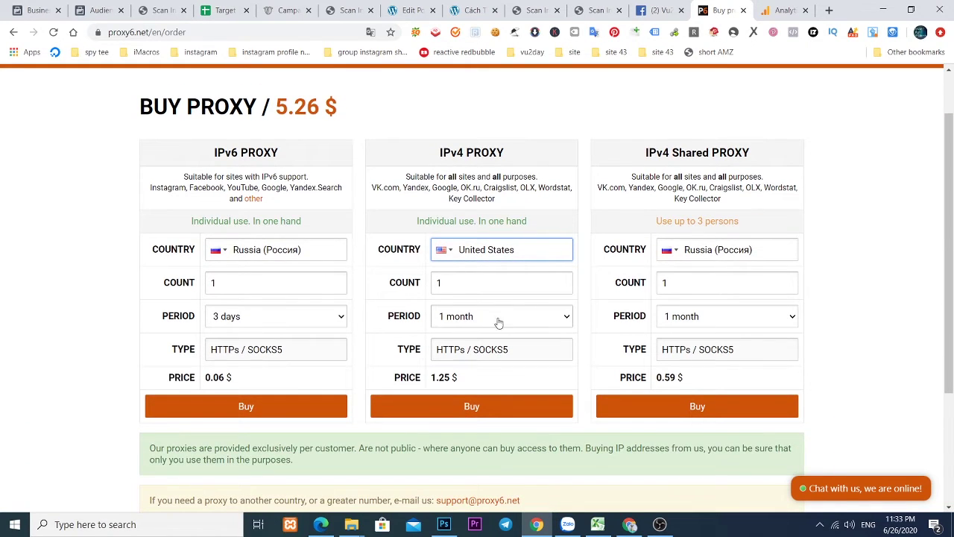
pyautogui.click(493, 412)
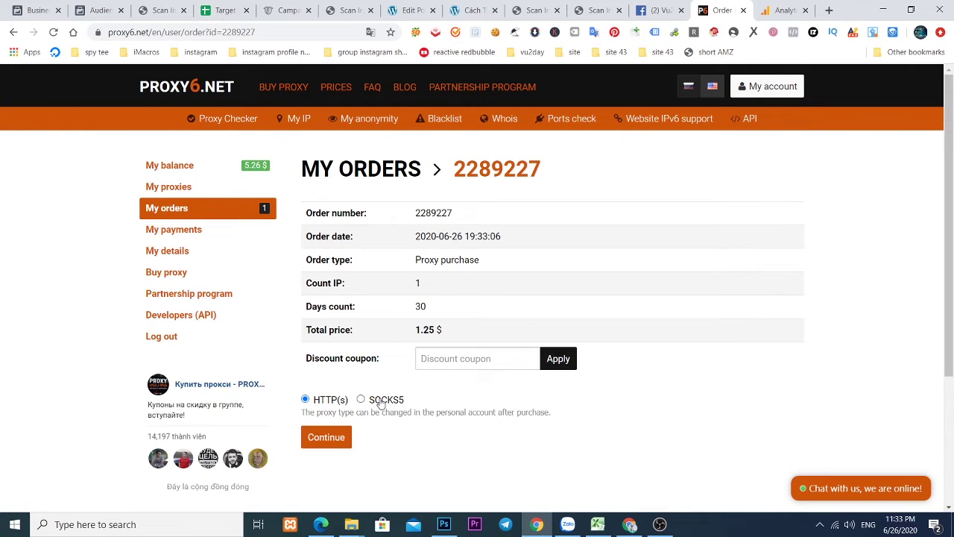
pyautogui.click(329, 439)
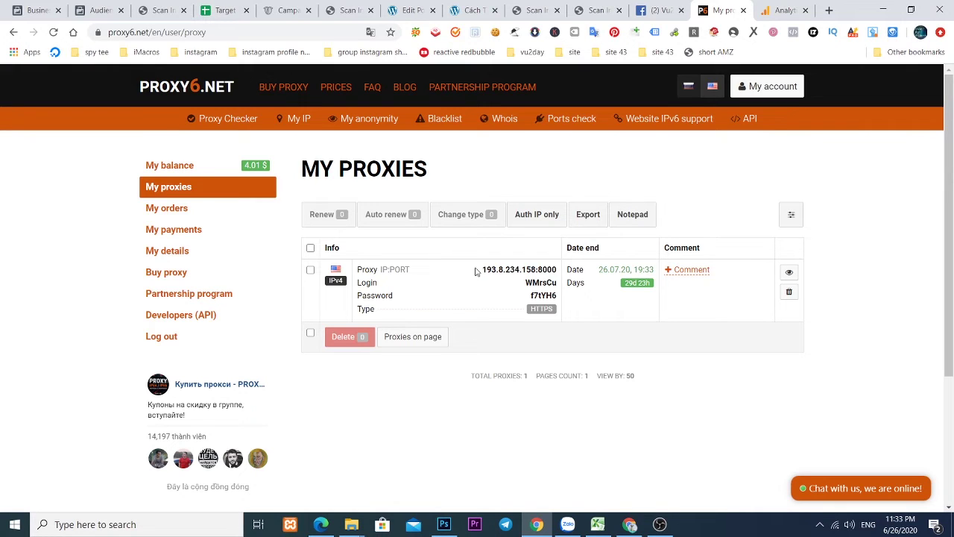
# Examine the purchased proxy's address and login, and check the proxy format expected by the scan form
pyautogui.moveTo(476, 272); pyautogui.dragTo(516, 271)
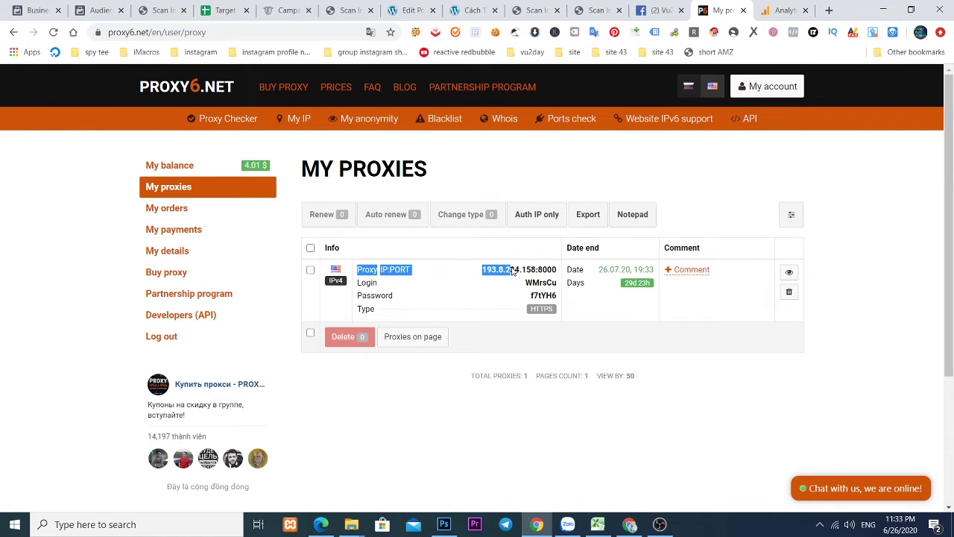
pyautogui.tripleClick(550, 273)
pyautogui.doubleClick(552, 282)
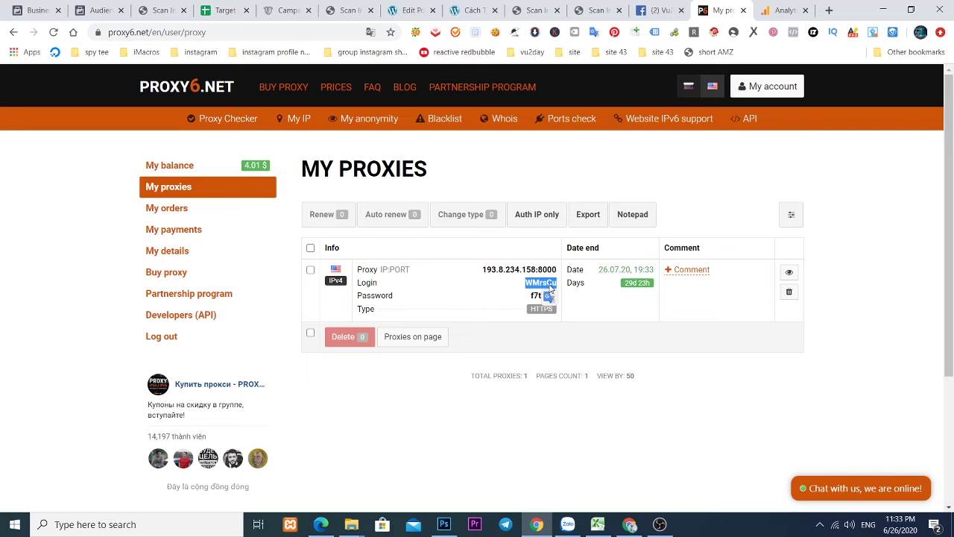
pyautogui.click(541, 12)
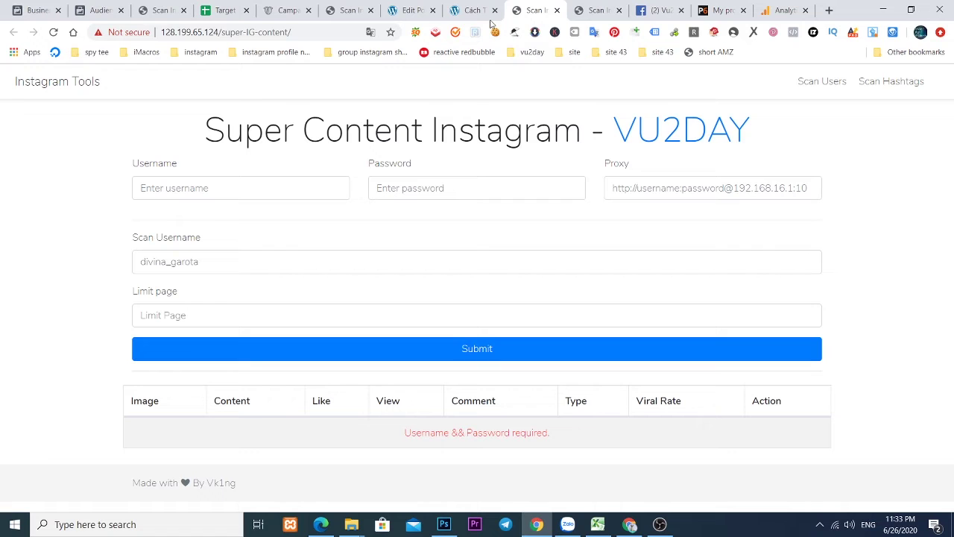
pyautogui.click(721, 10)
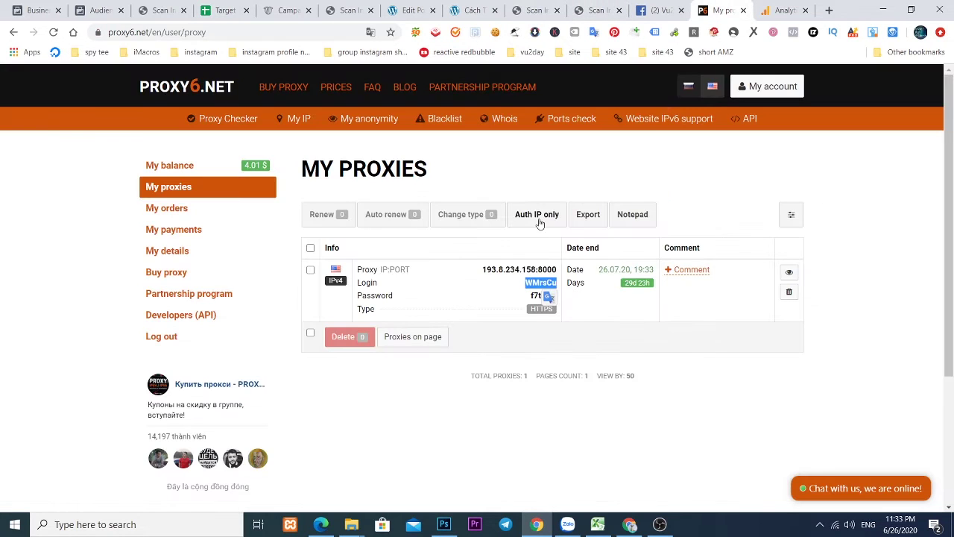
pyautogui.moveTo(486, 269); pyautogui.dragTo(548, 272)
pyautogui.hotkey('ctrl', 'c')
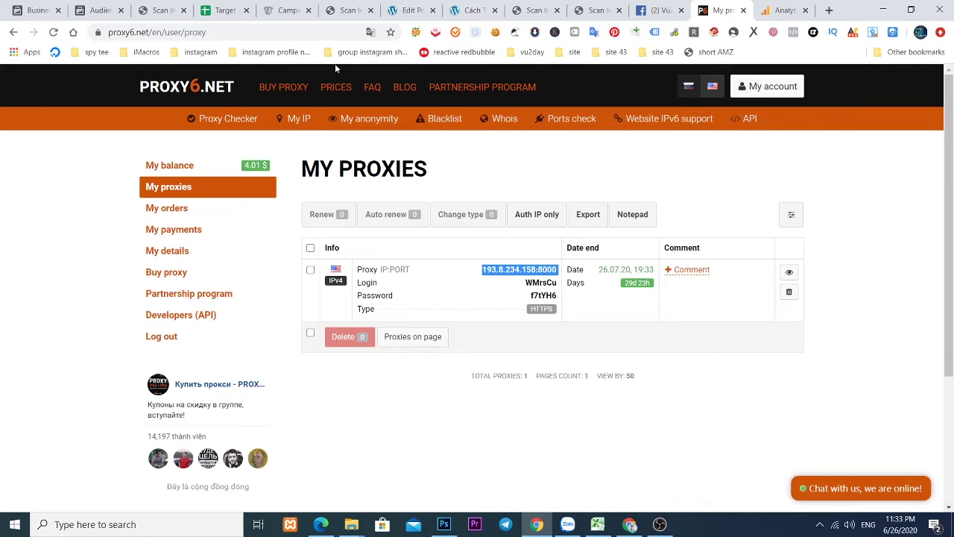
pyautogui.click(240, 30)
pyautogui.write('http://')
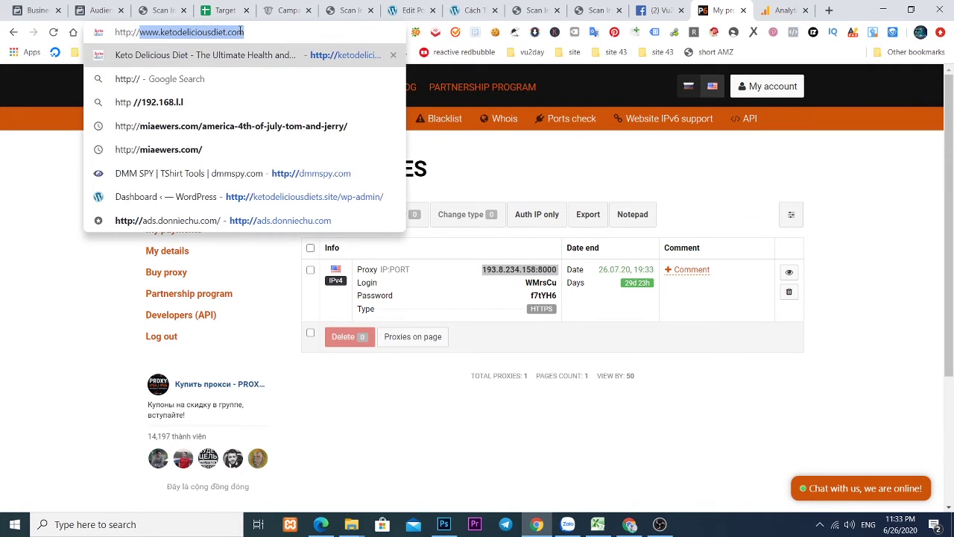
pyautogui.hotkey('ctrl', 'v')
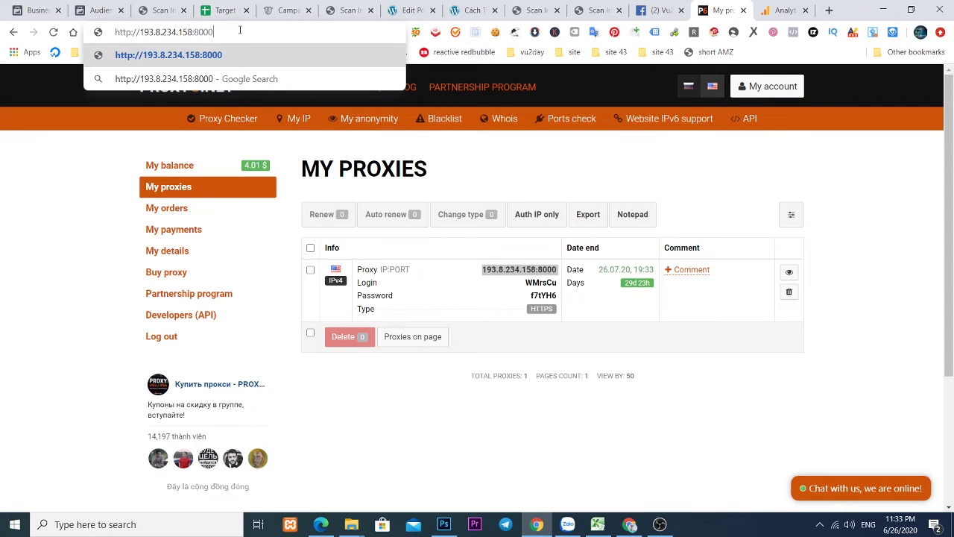
# Append an @ sign and the proxy's copied login to the proxy URL
pyautogui.write('@')
pyautogui.doubleClick(548, 287)
pyautogui.hotkey('ctrl', 'c')
pyautogui.hotkey('ctrl', 'l')
pyautogui.press('End')
pyautogui.hotkey('ctrl', 'v')
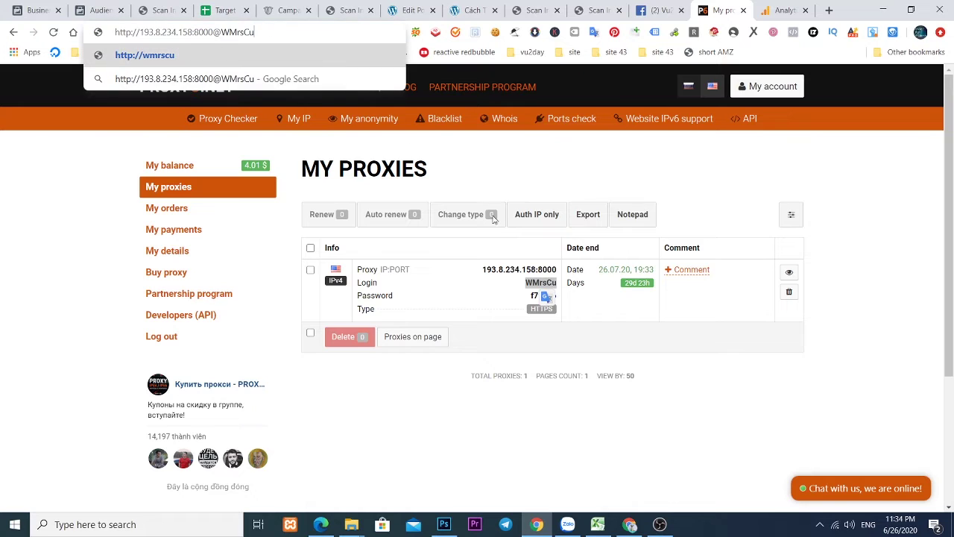
# Complete the proxy URL with a colon and the proxy's password
pyautogui.write(':')
pyautogui.doubleClick(532, 295)
pyautogui.click(258, 30)
pyautogui.press('End')
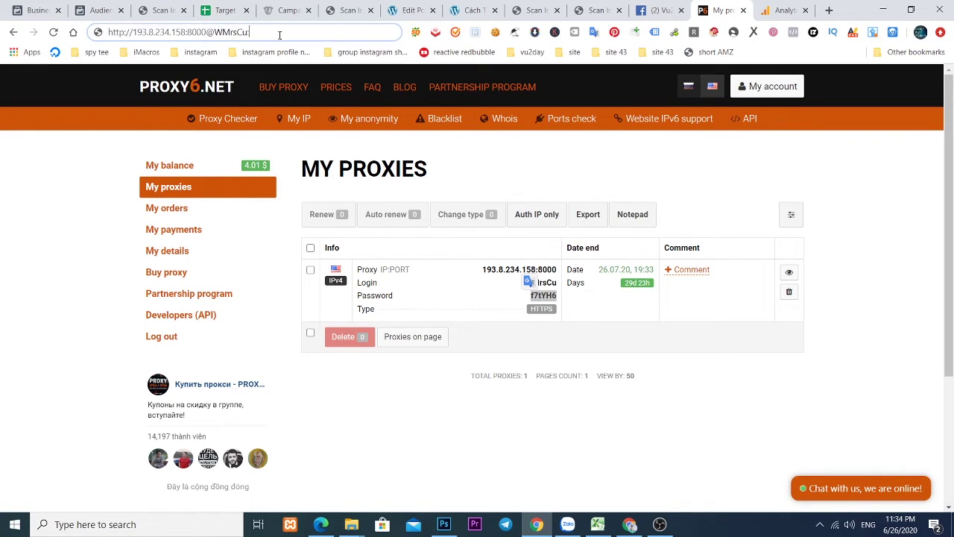
pyautogui.hotkey('ctrl', 'v')
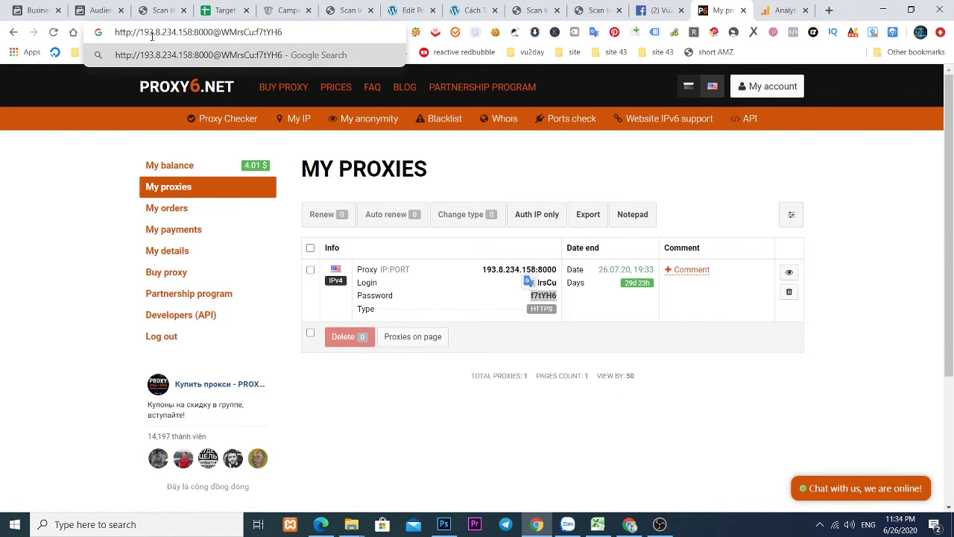
pyautogui.click(134, 32)
pyautogui.write('s')
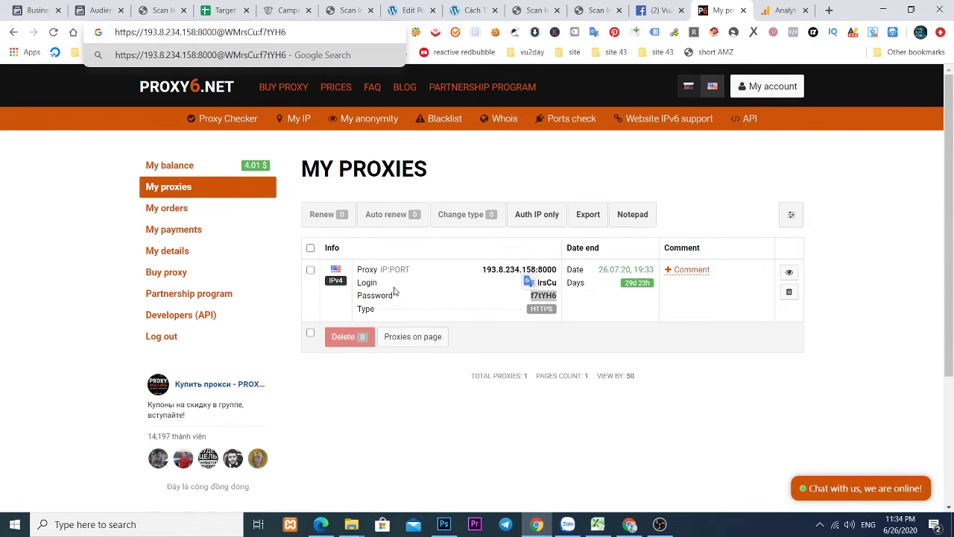
pyautogui.press('BackSpace')
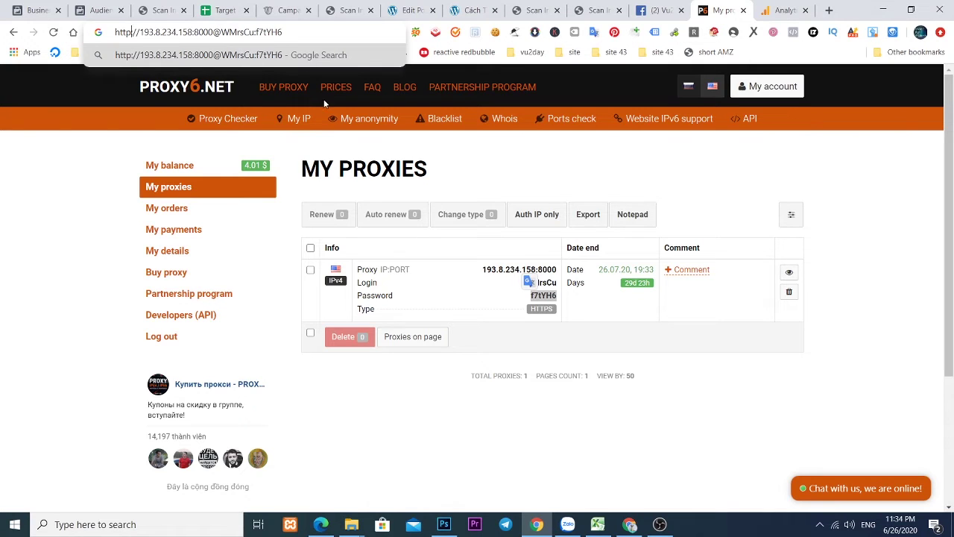
# Copy the finished proxy URL with its login and password into the scan form's Proxy field and change its prefix to https
pyautogui.hotkey('ctrl', 'a')
pyautogui.click(538, 9)
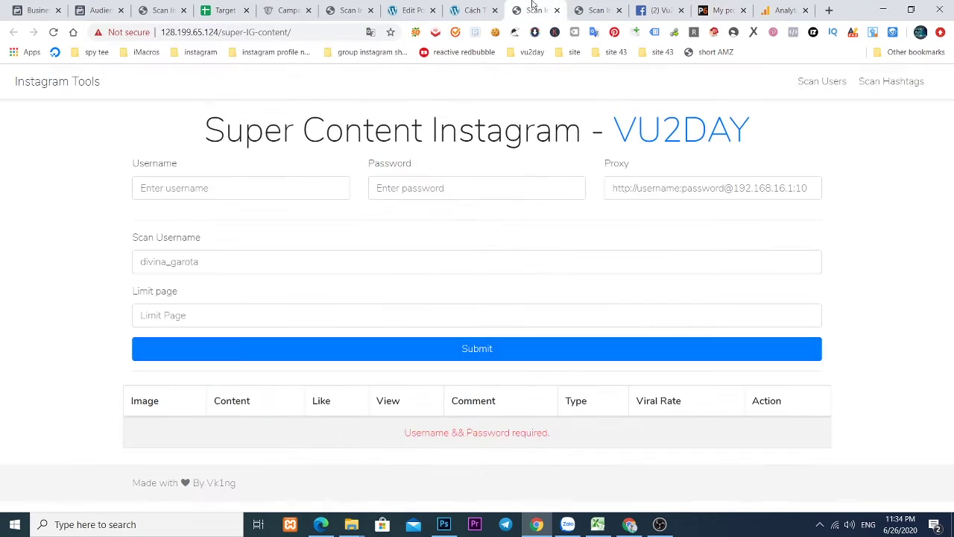
pyautogui.click(653, 190)
pyautogui.hotkey('ctrl', 'v')
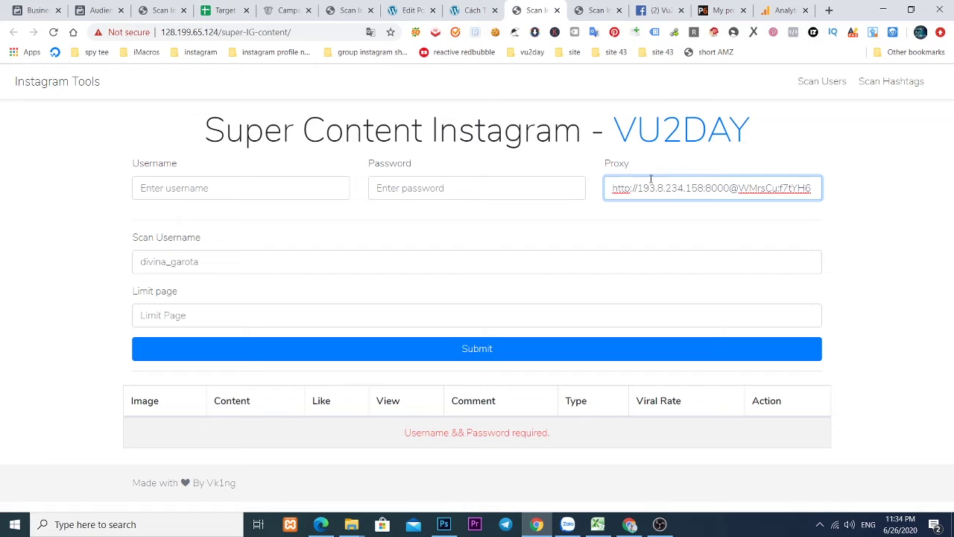
pyautogui.click(631, 188)
pyautogui.write('s')
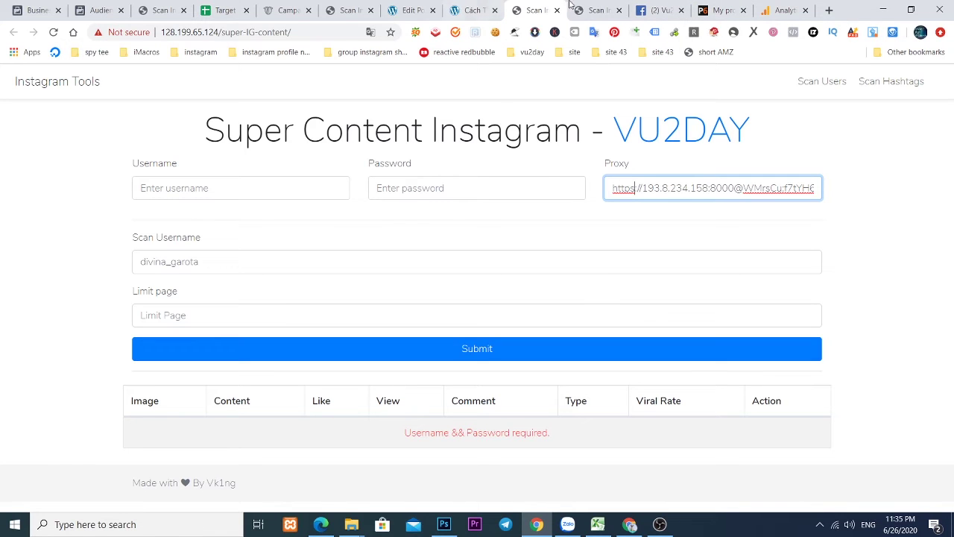
# Switch to the Vu2day Facebook group and examine the T-shirt design idea posts under the topic Tư Duy Áo Thun
pyautogui.click(656, 9)
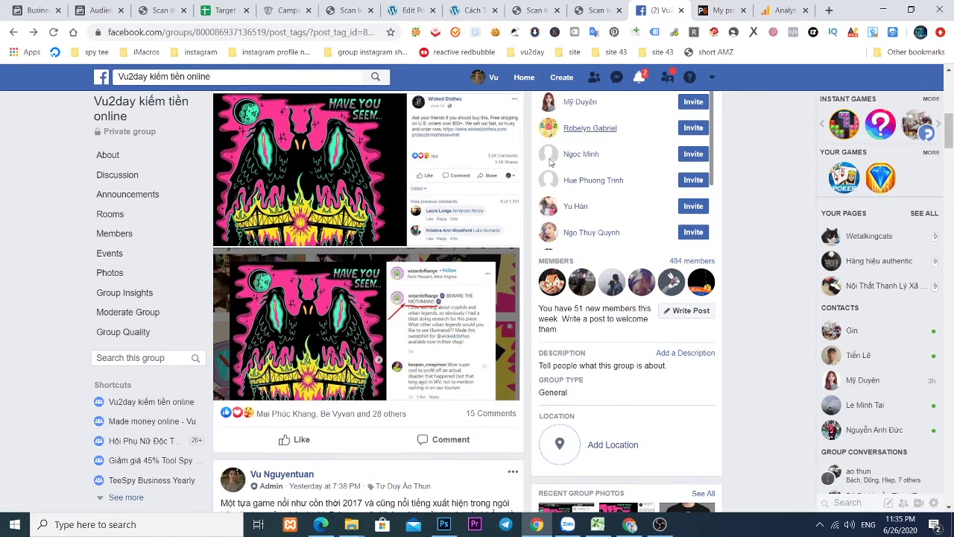
pyautogui.scroll(3, 565, 148)
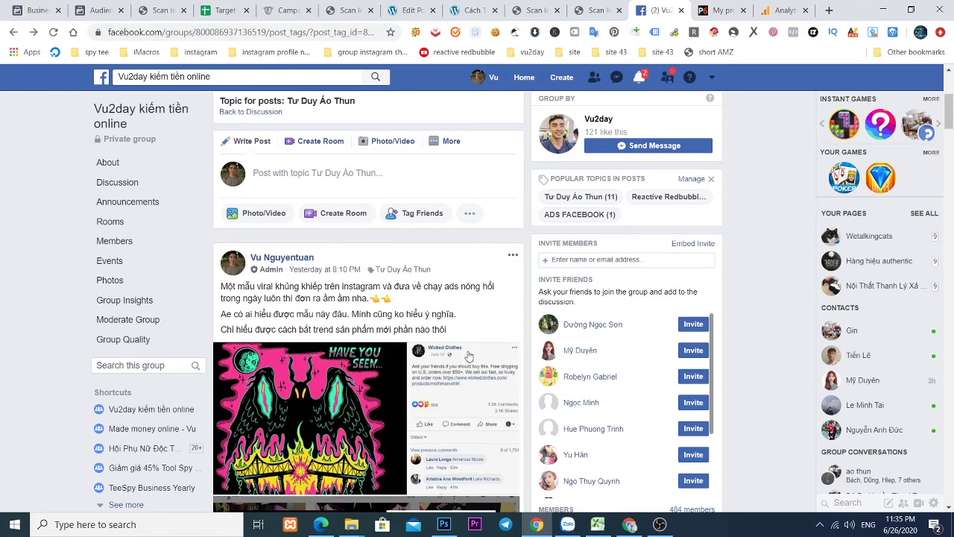
pyautogui.scroll(-2, 436, 311)
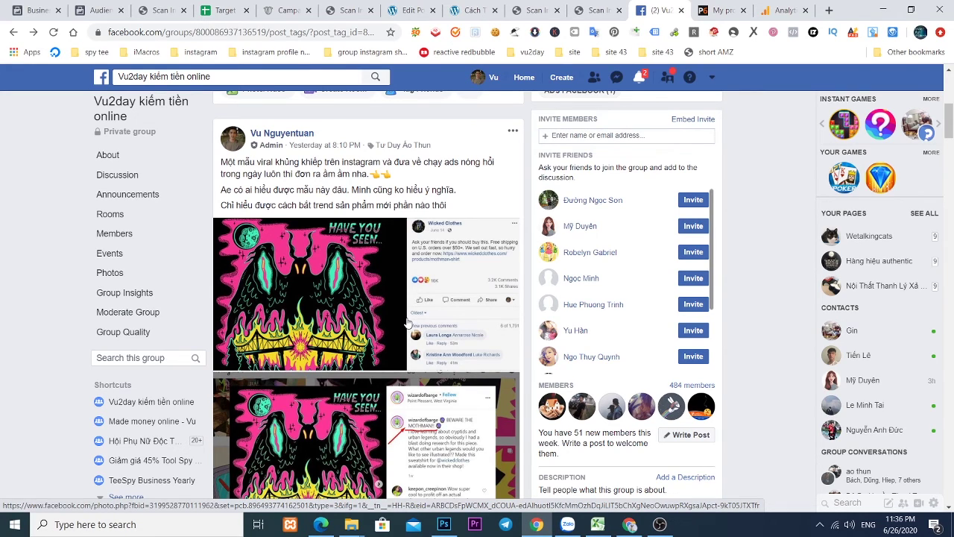
pyautogui.scroll(2, 447, 289)
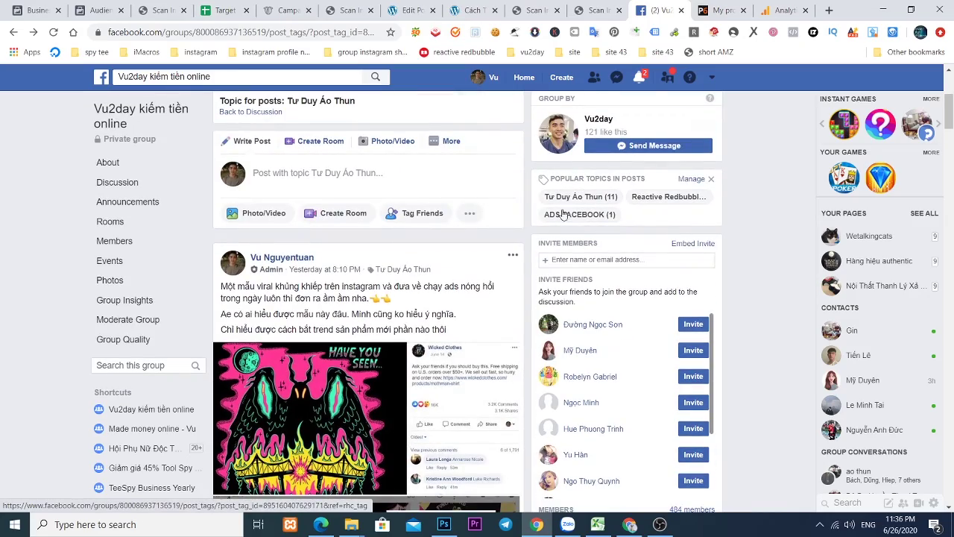
pyautogui.scroll(-3, 399, 376)
pyautogui.scroll(-10, 399, 377)
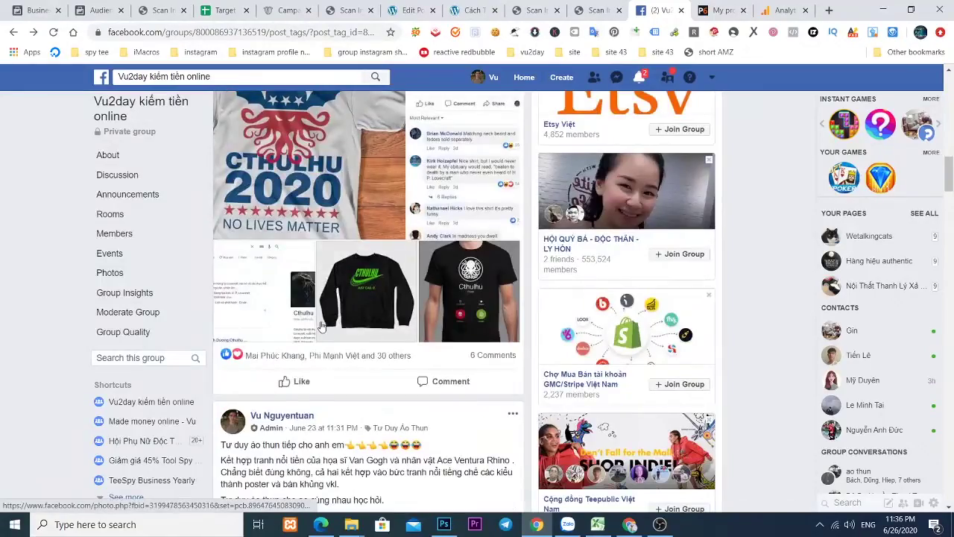
pyautogui.scroll(3, 322, 325)
pyautogui.scroll(-6, 416, 331)
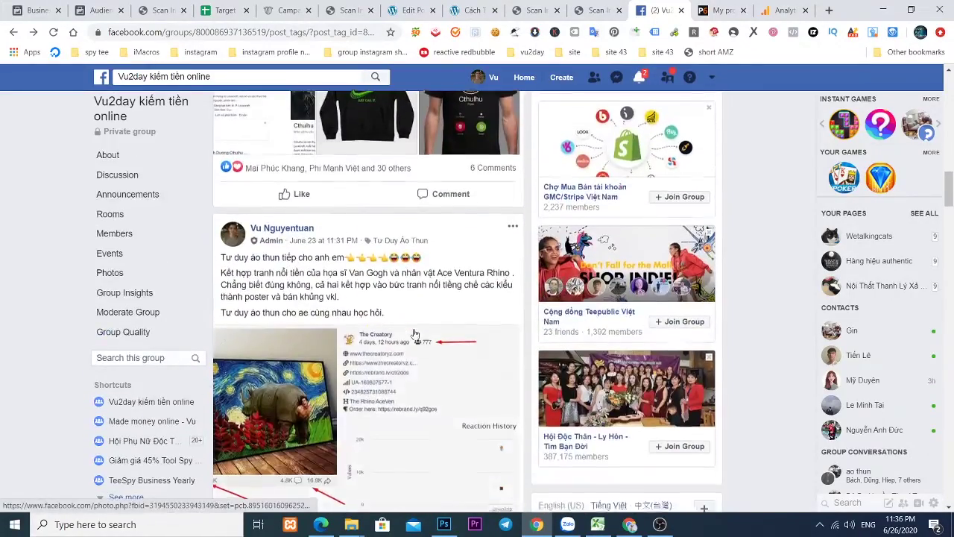
pyautogui.scroll(-10, 415, 330)
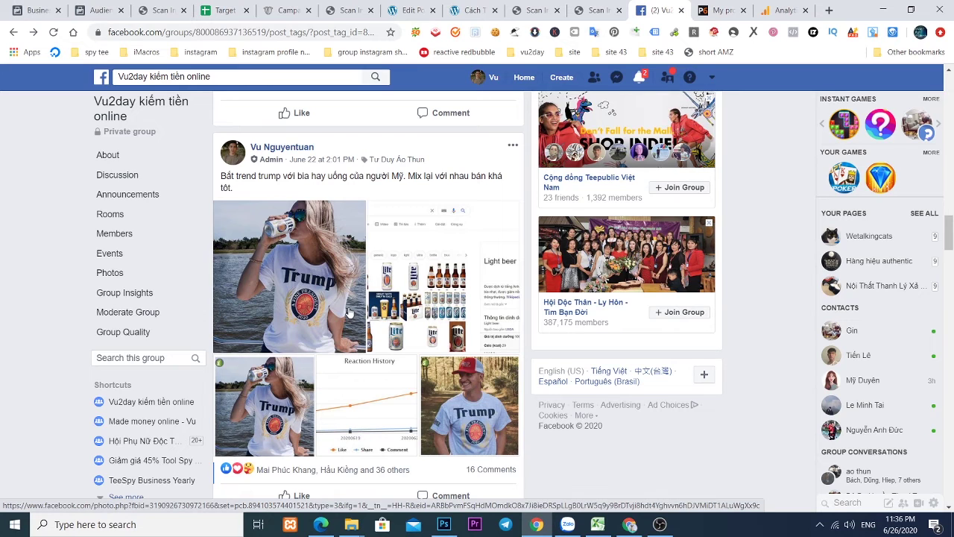
pyautogui.scroll(-5, 352, 321)
pyautogui.scroll(-5, 447, 373)
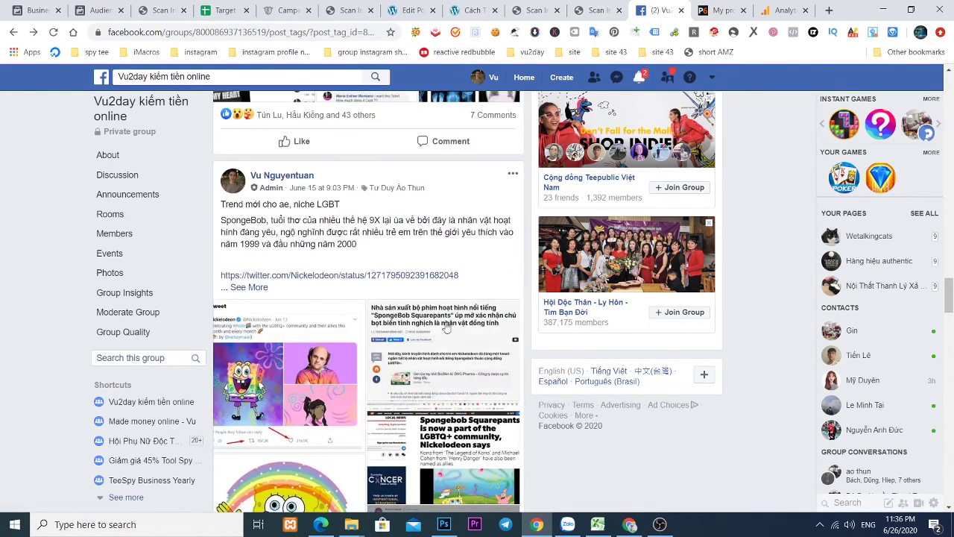
pyautogui.scroll(-3, 447, 292)
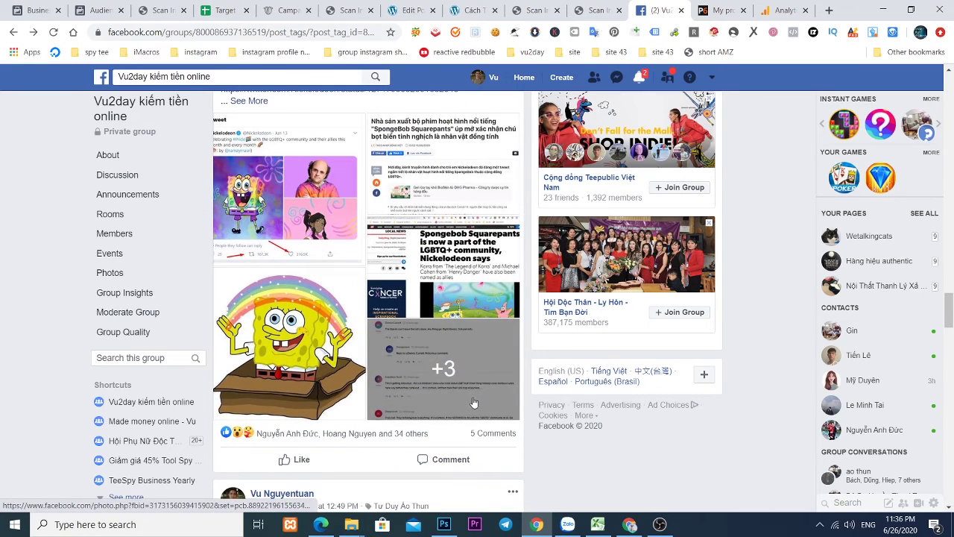